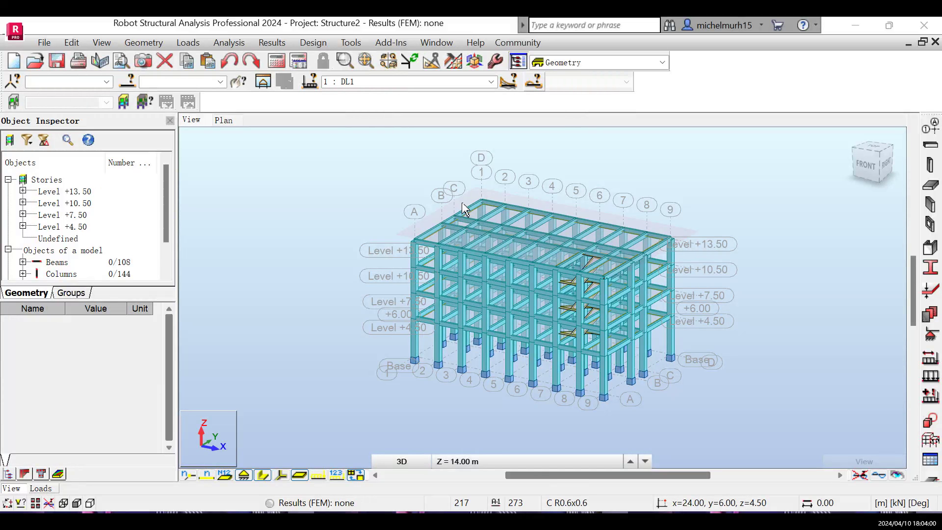
Delete the DL1 dead load case from the list of defined load types
left_click(188, 41)
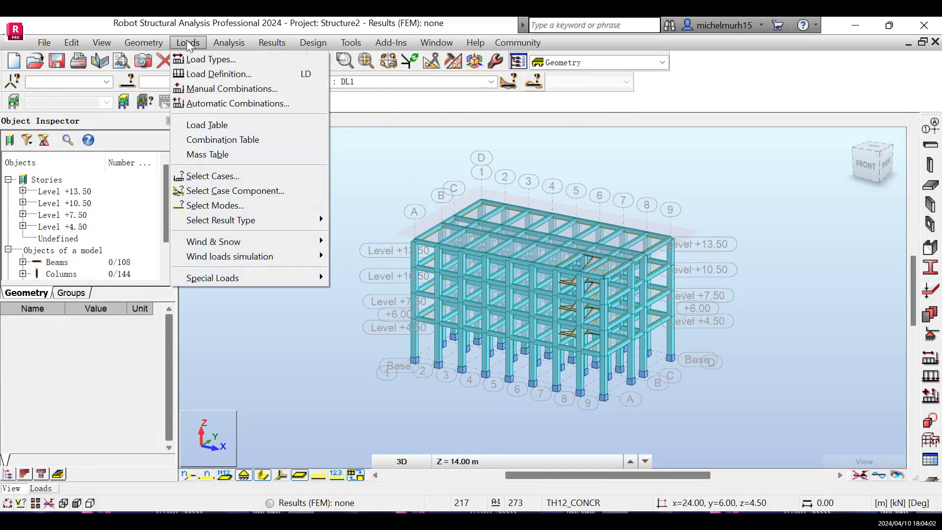
left_click(215, 60)
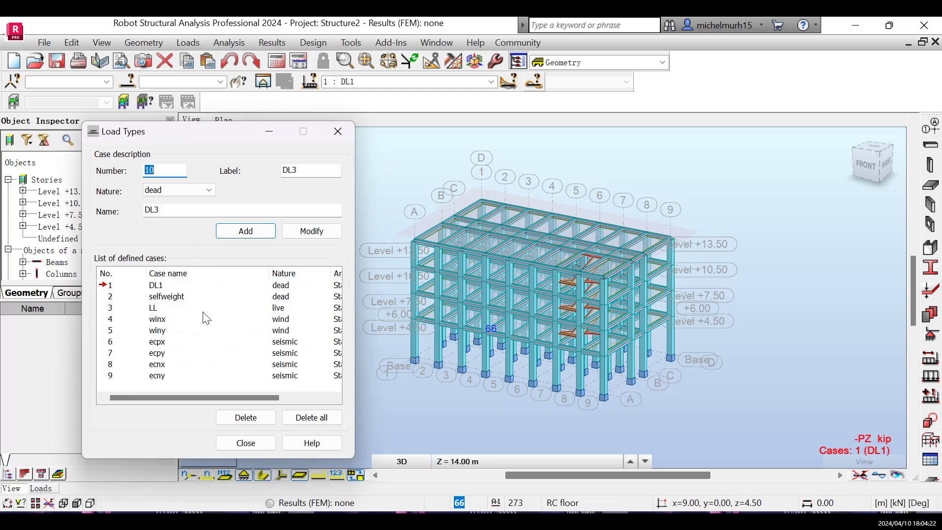
left_click(155, 290)
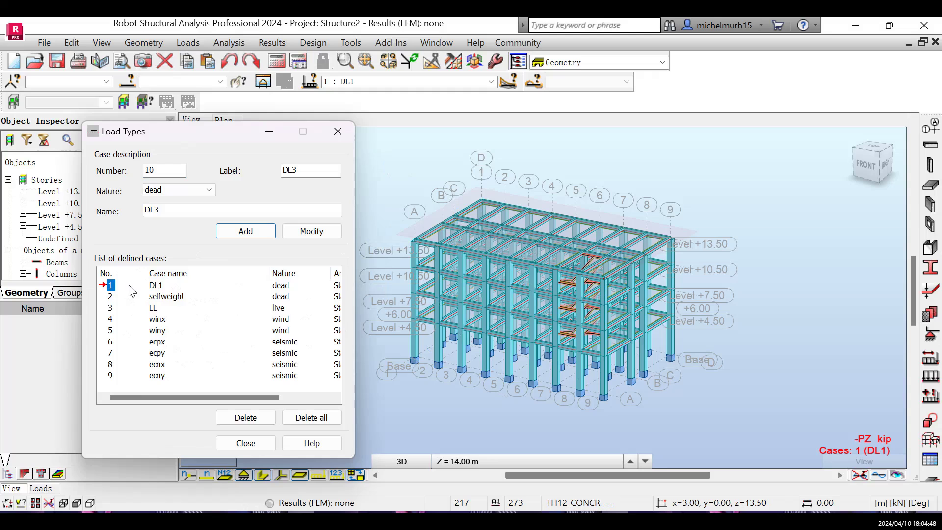
left_click(263, 421)
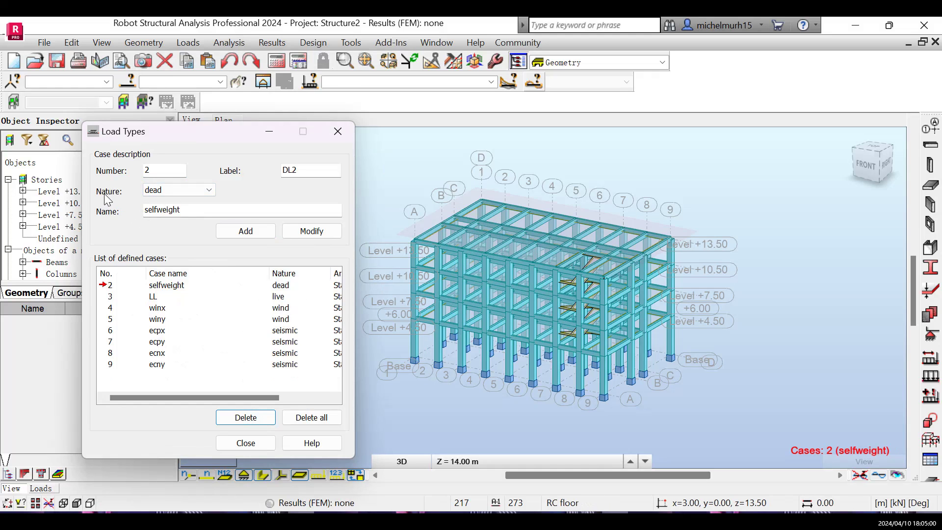
Add a load case named DLF with dead nature
left_click(186, 212)
key("BackSpace")
key("BackSpace")
key("BackSpace")
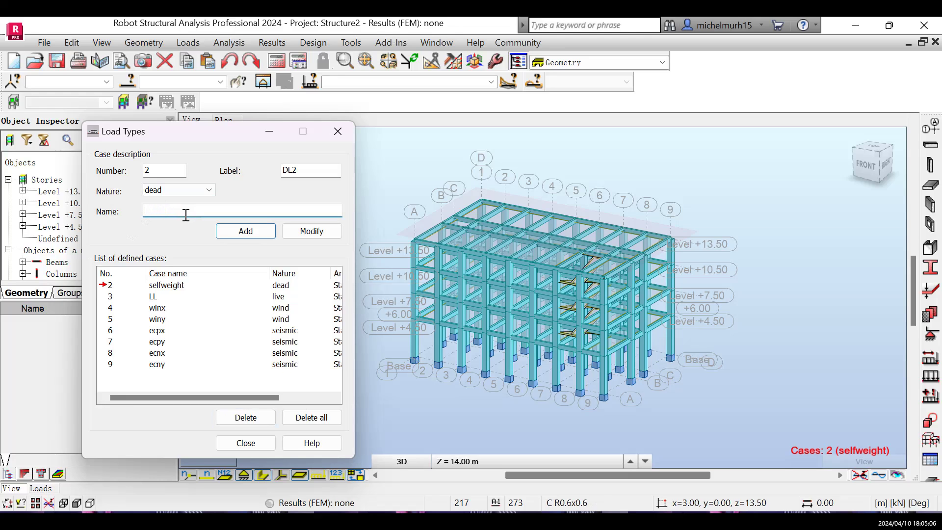
type("DLF")
left_click(237, 234)
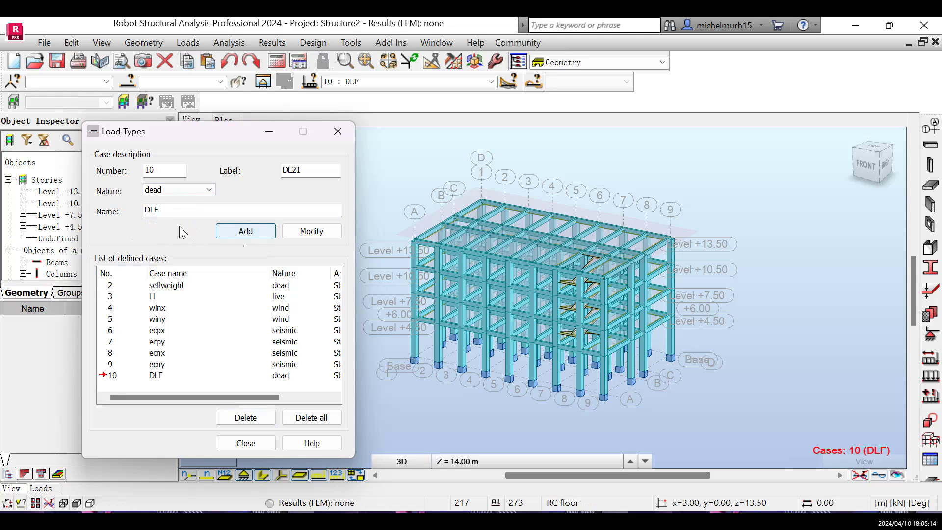
Add another dead load case named DLR and close the load type definition
left_click(167, 213)
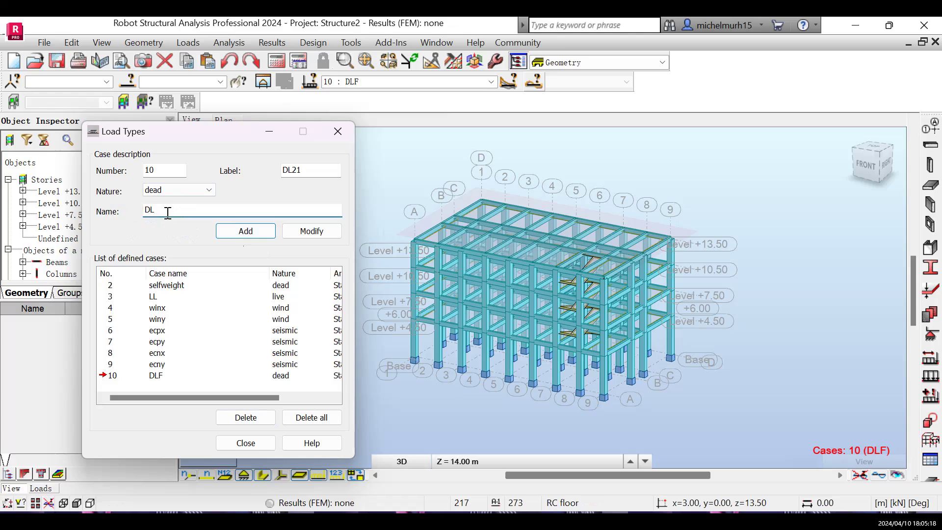
type("R")
left_click(235, 228)
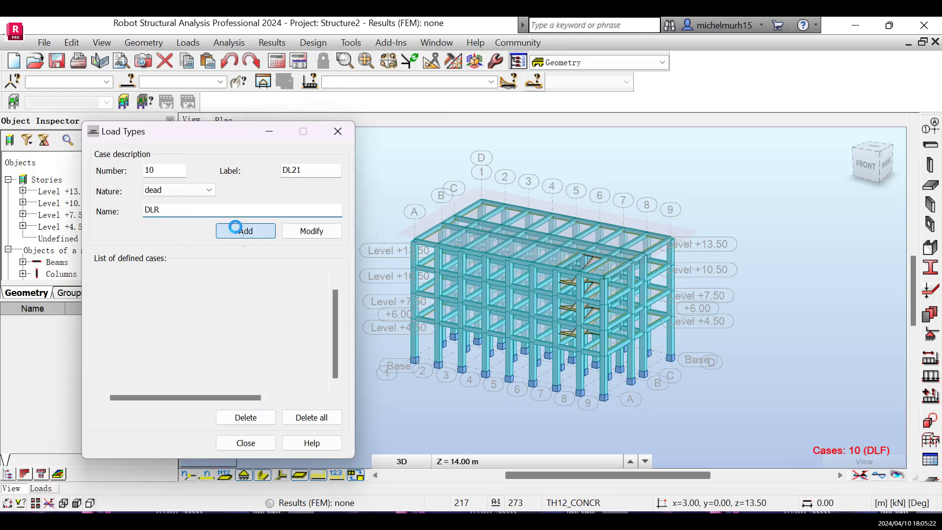
left_click(245, 443)
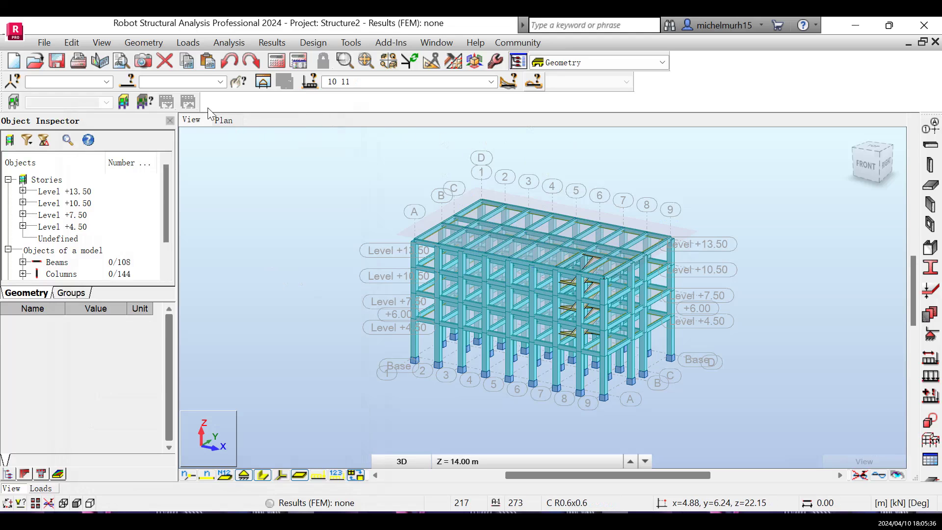
Add a self-weight entry to the load table and assign it to the 2:selfweight case
left_click(189, 44)
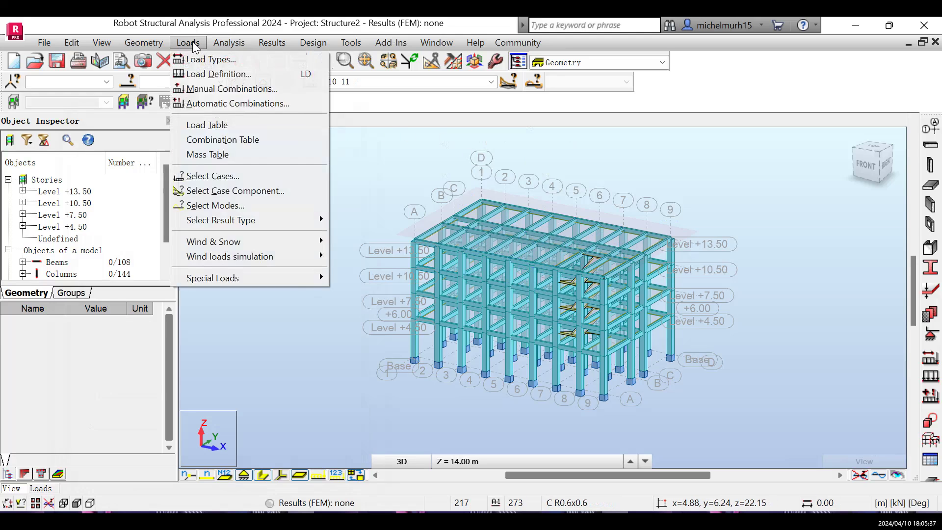
left_click(235, 128)
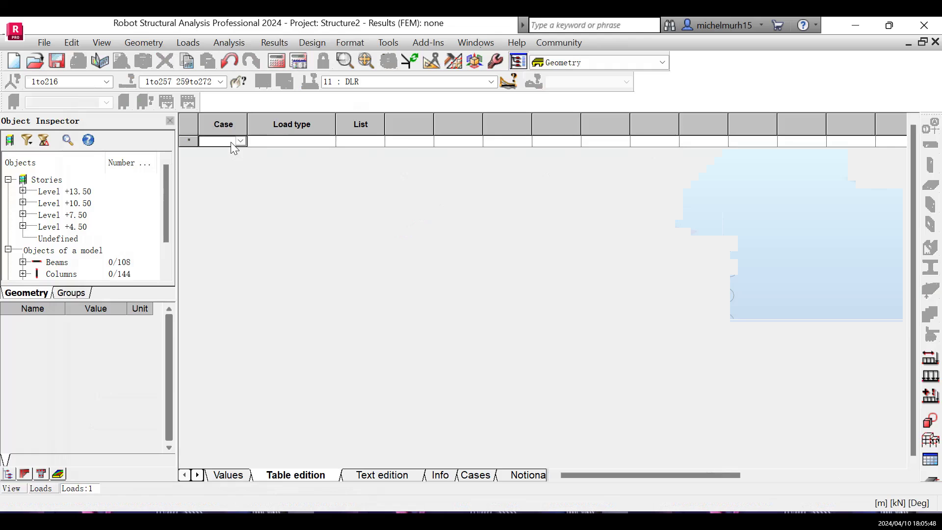
left_click(241, 141)
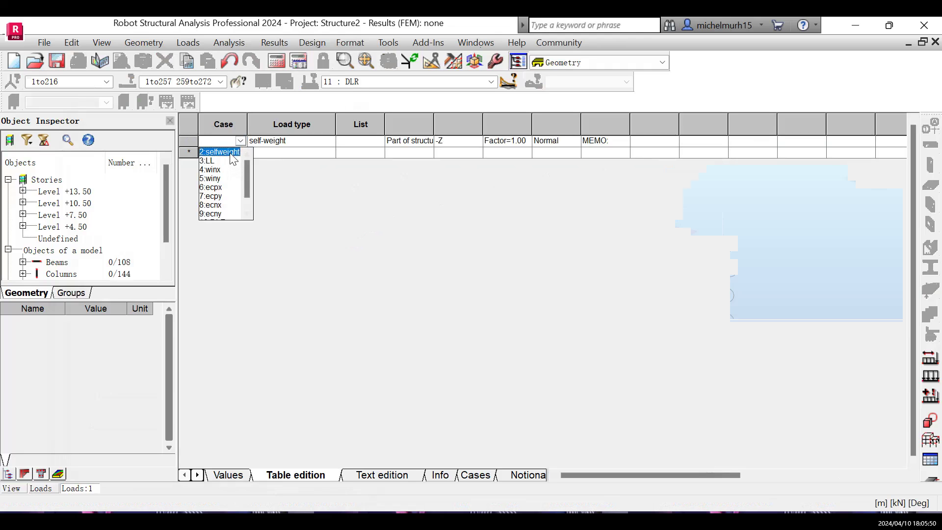
left_click(230, 152)
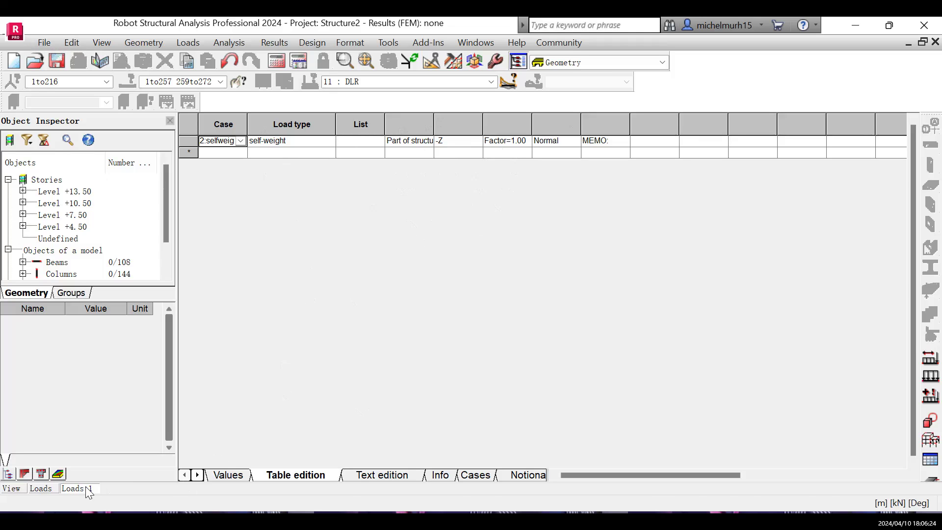
Return to the 3D model view, hide the member section shapes and show the whole structure
left_click(13, 487)
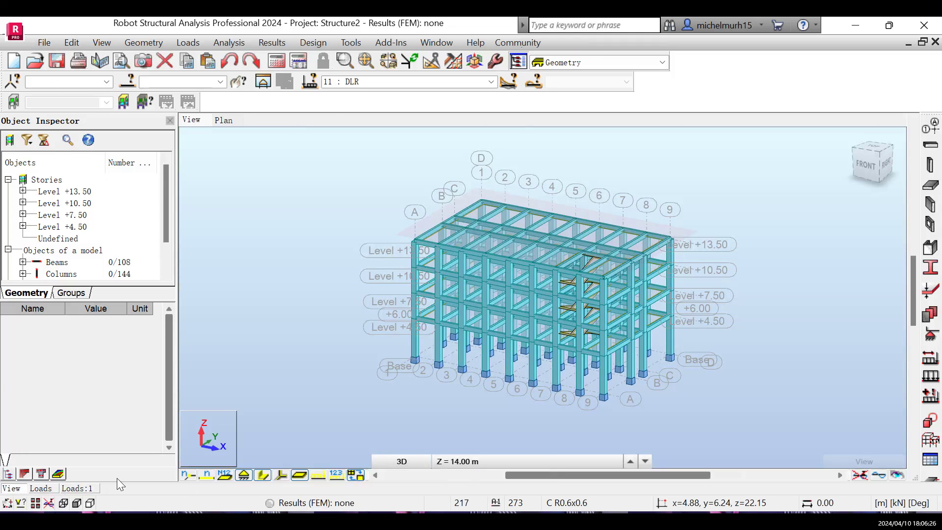
left_click(264, 476)
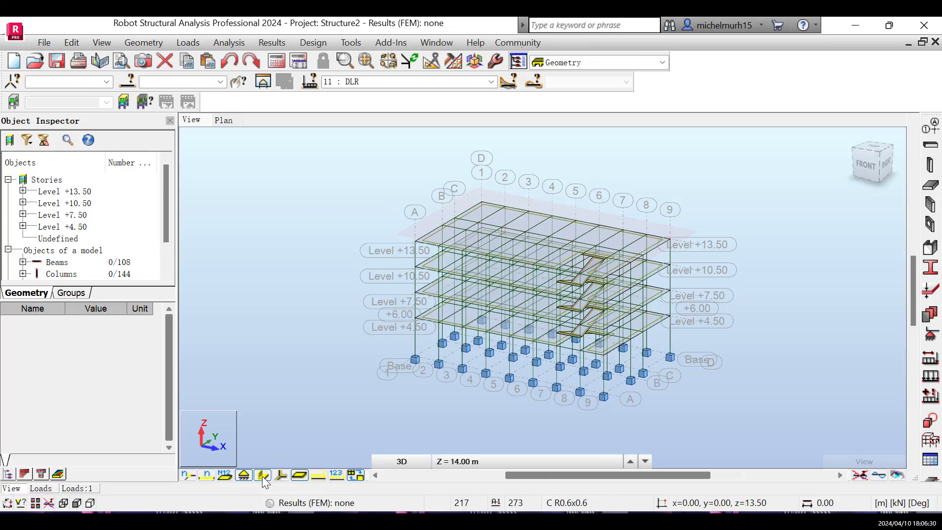
left_click(224, 120)
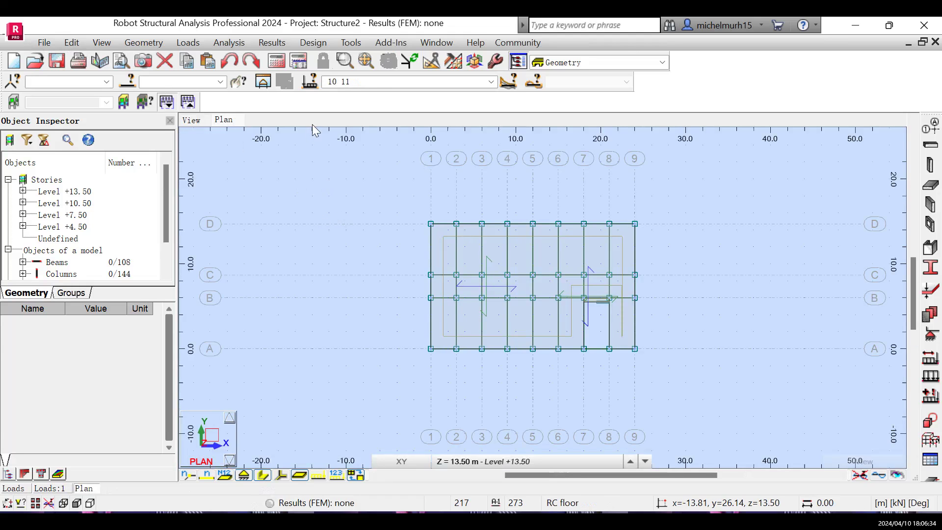
left_click(195, 121)
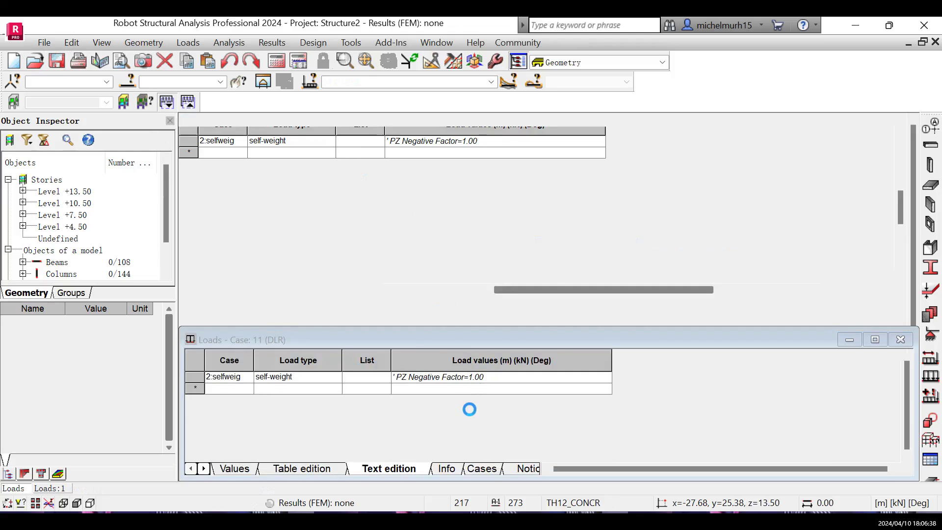
scroll(524, 353, "up", 2)
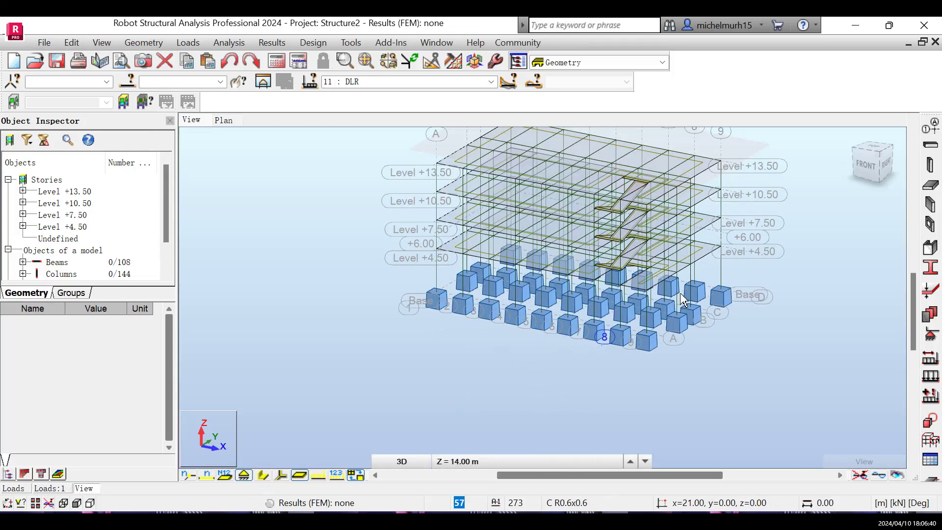
left_click(912, 119)
left_click(912, 119)
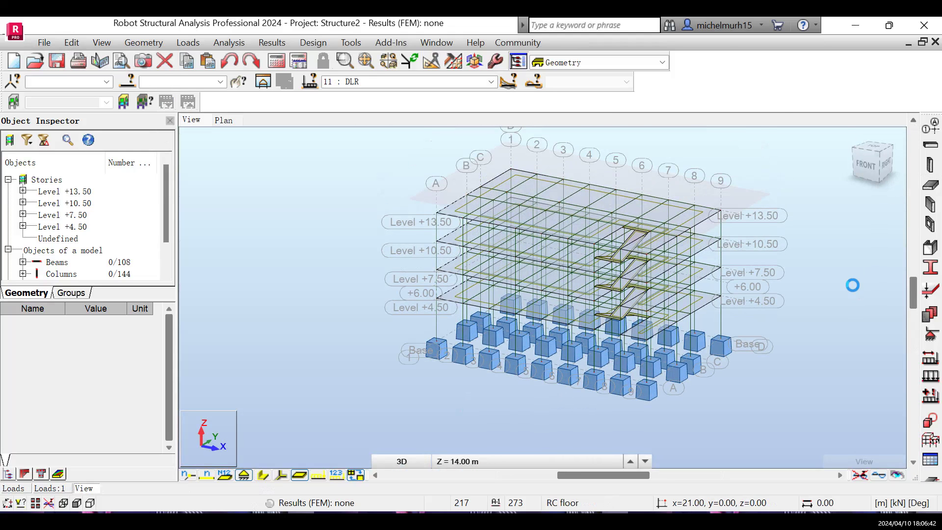
right_click(854, 293)
left_click(817, 176)
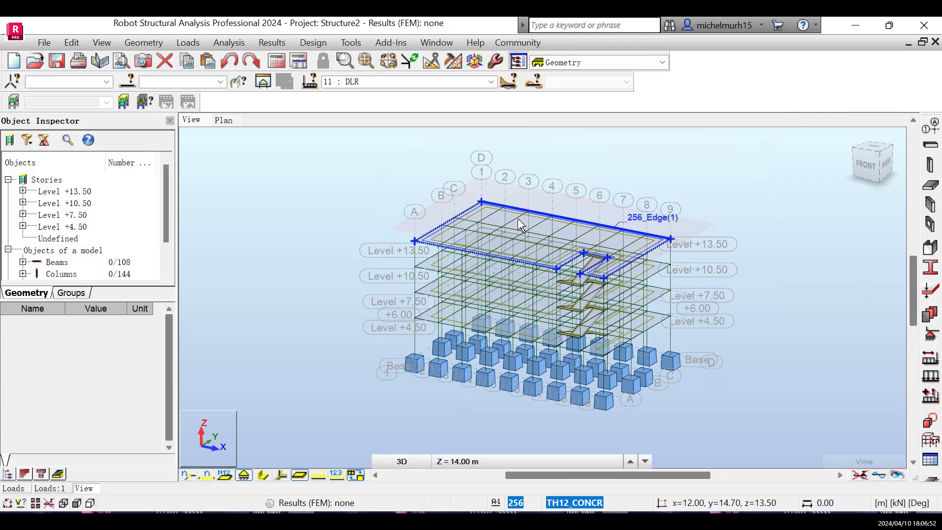
Open the load definition for surface loads and make 10 : DLF the active load case
left_click(180, 44)
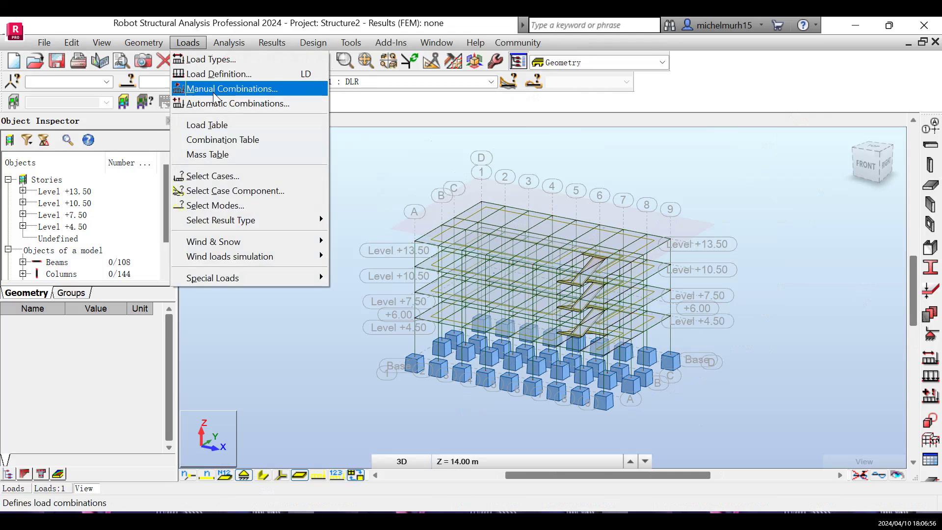
left_click(208, 73)
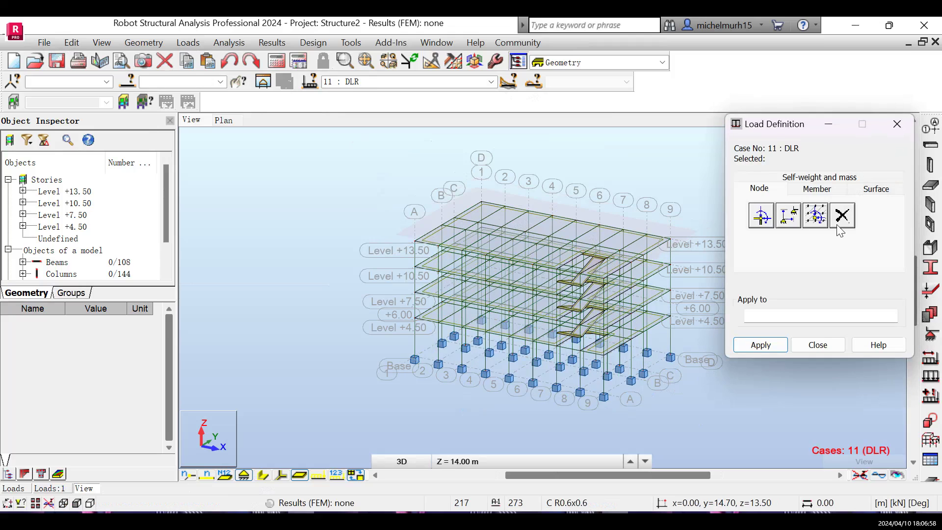
left_click(877, 191)
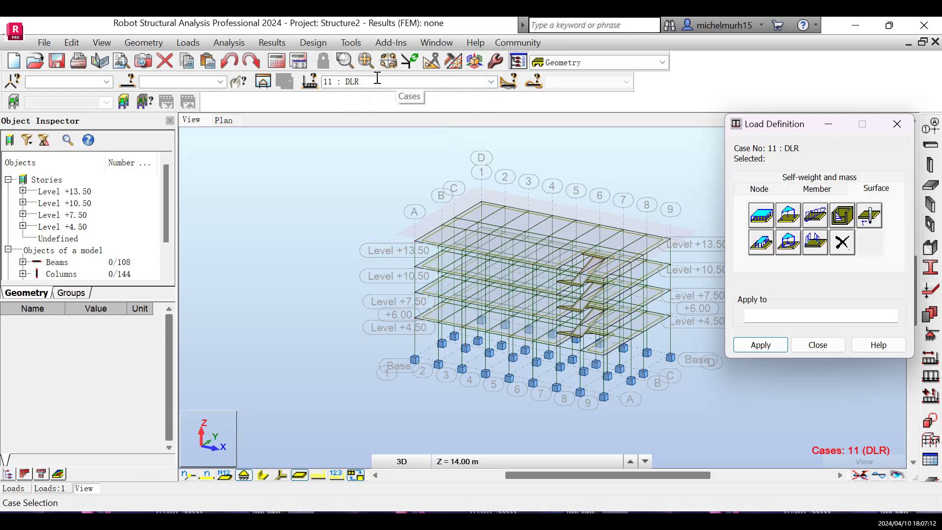
left_click(490, 83)
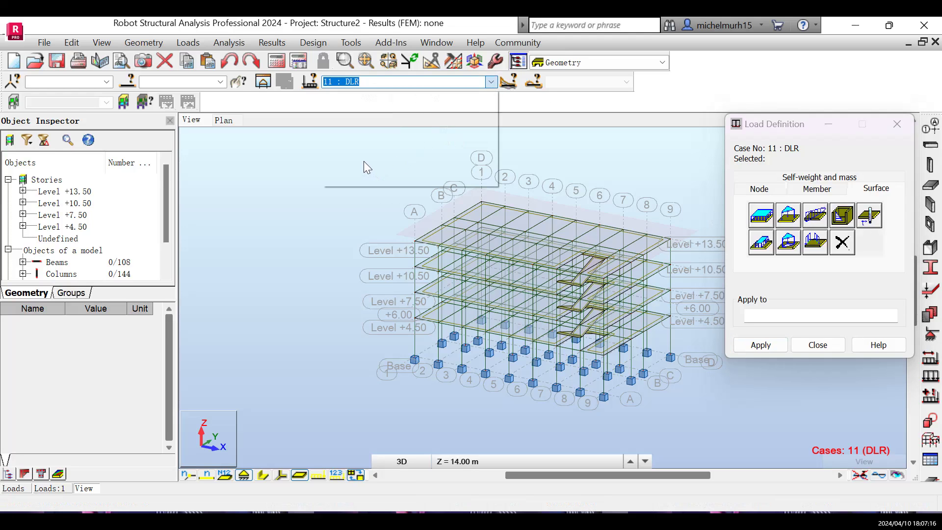
left_click(365, 102)
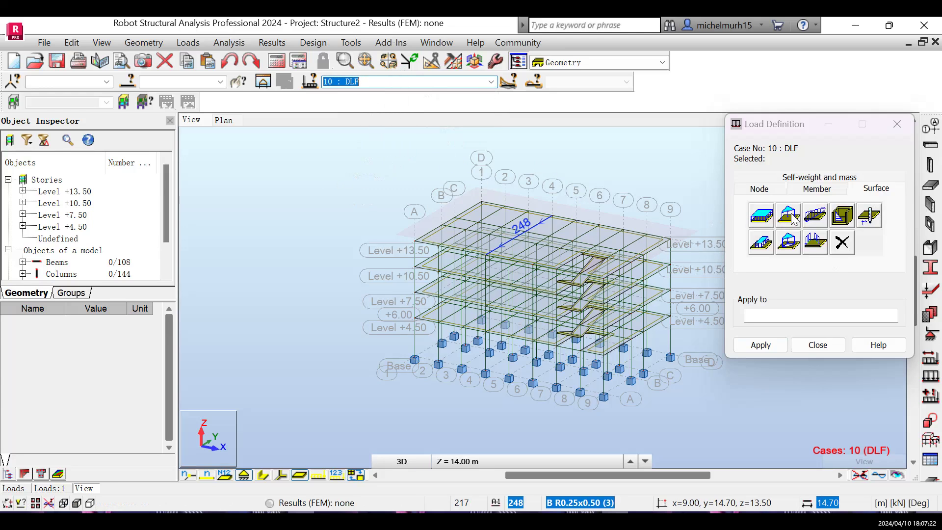
Define a uniform planar load of -5.50 kPa in the global Z direction
left_click(759, 221)
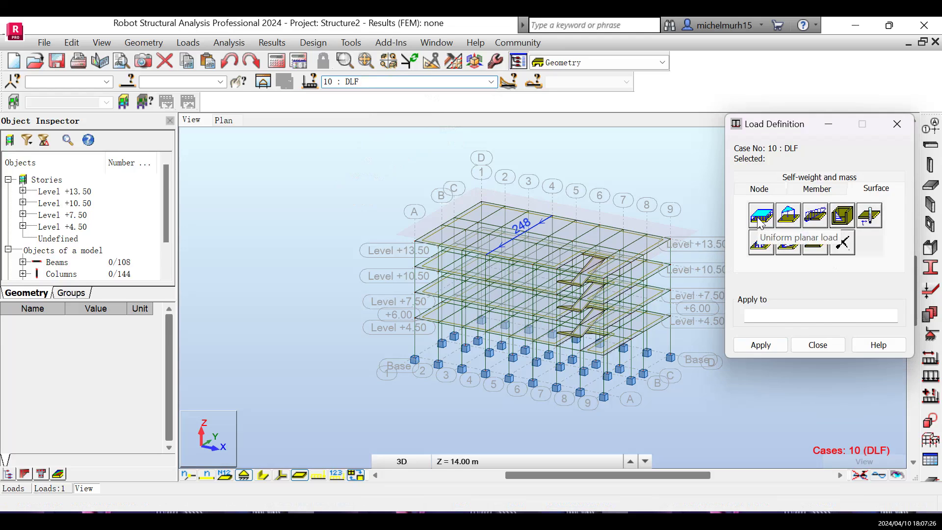
left_click(759, 222)
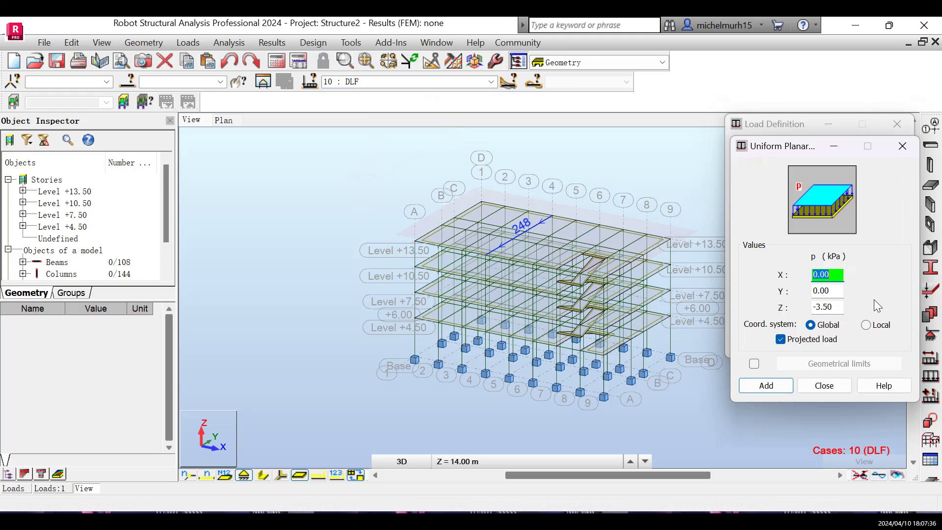
left_click(820, 307)
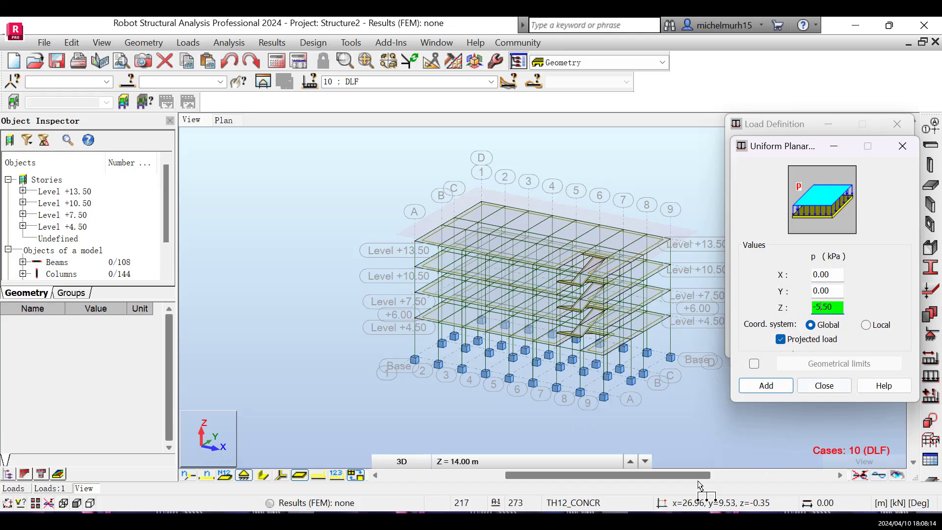
left_click(766, 386)
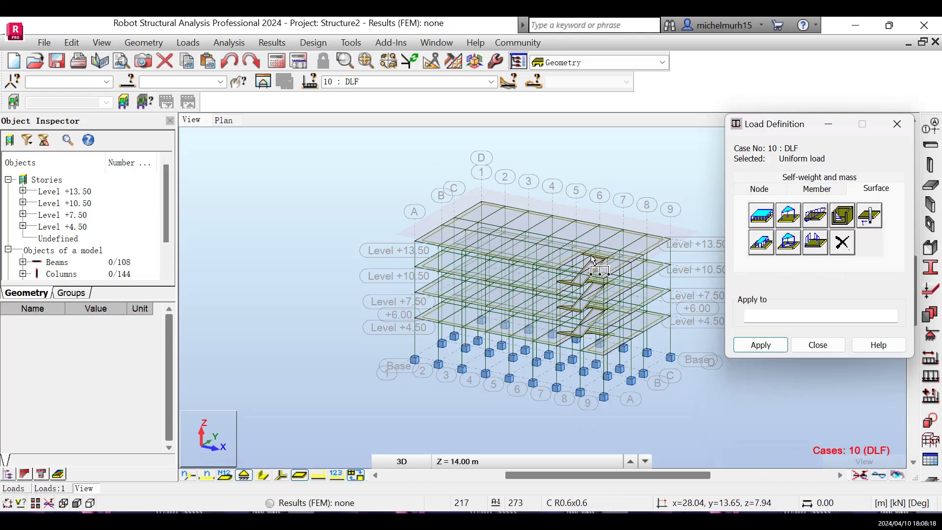
Show the Level +4.50 plan, select its floor panel 253 and apply the uniform planar load to it
left_click(234, 123)
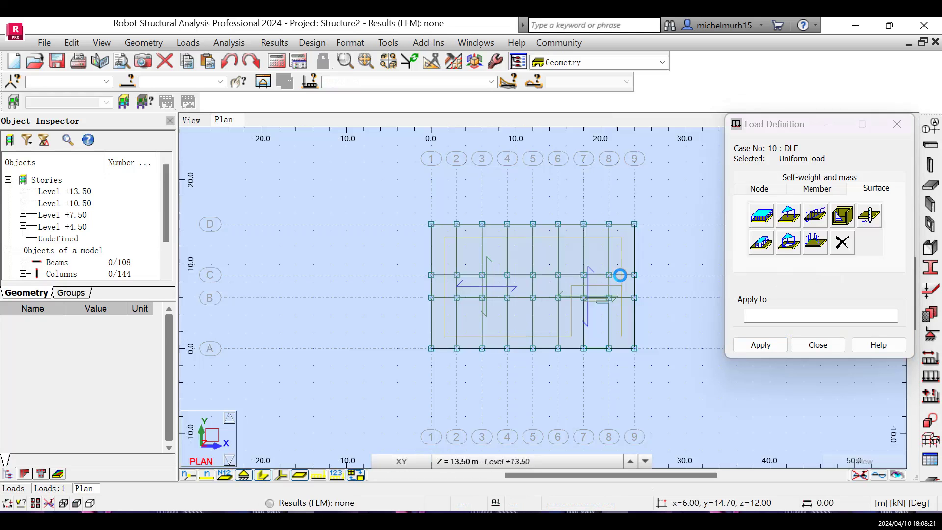
left_click(503, 461)
left_click(498, 430)
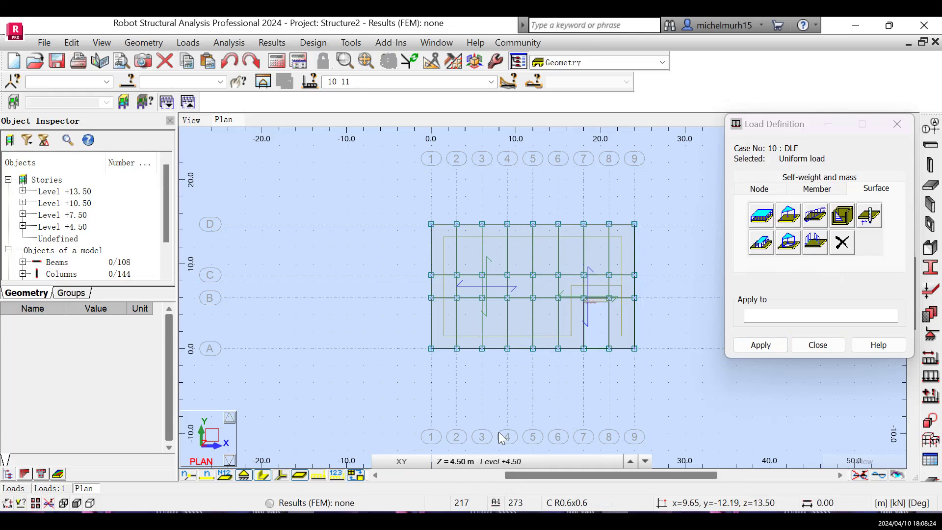
right_click(347, 246)
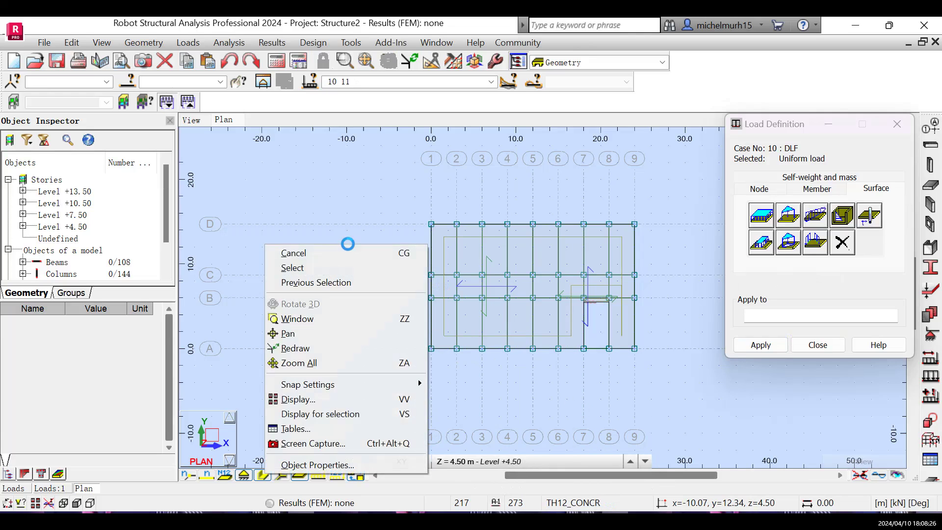
left_click(316, 267)
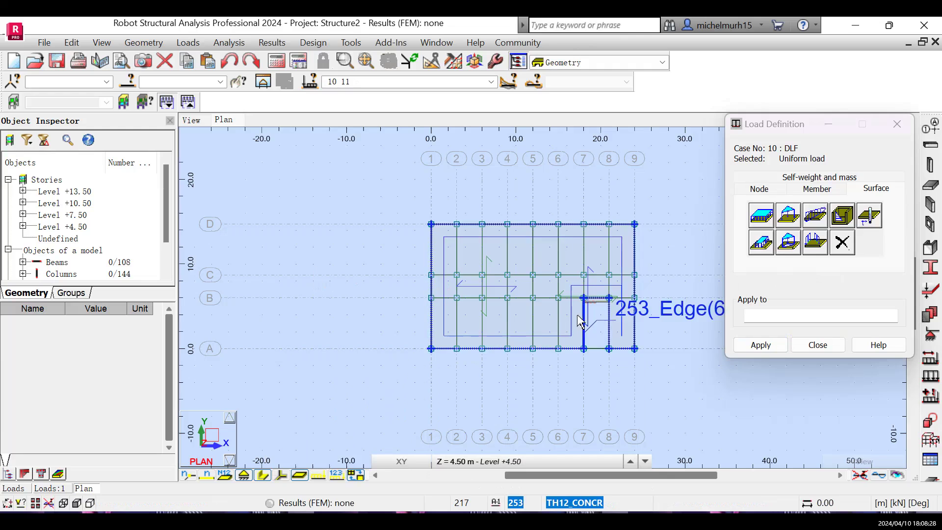
left_click(568, 269)
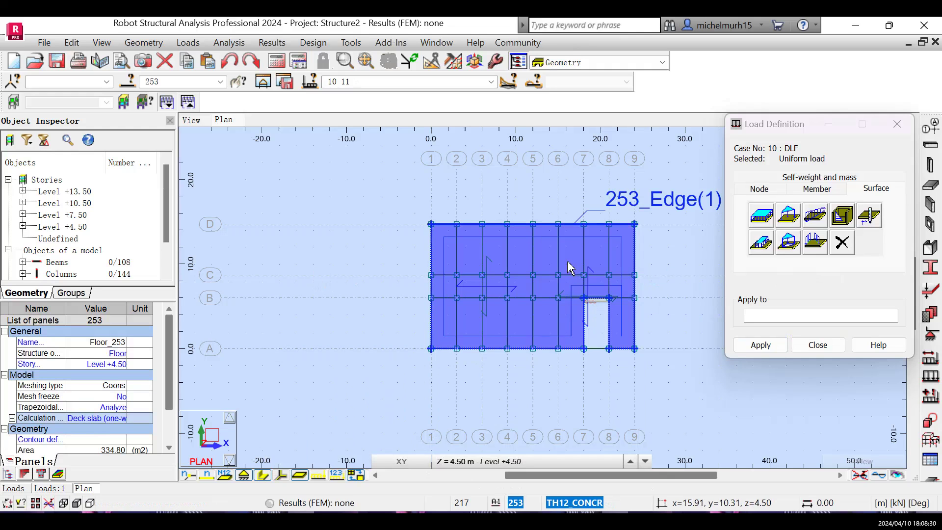
left_click(758, 346)
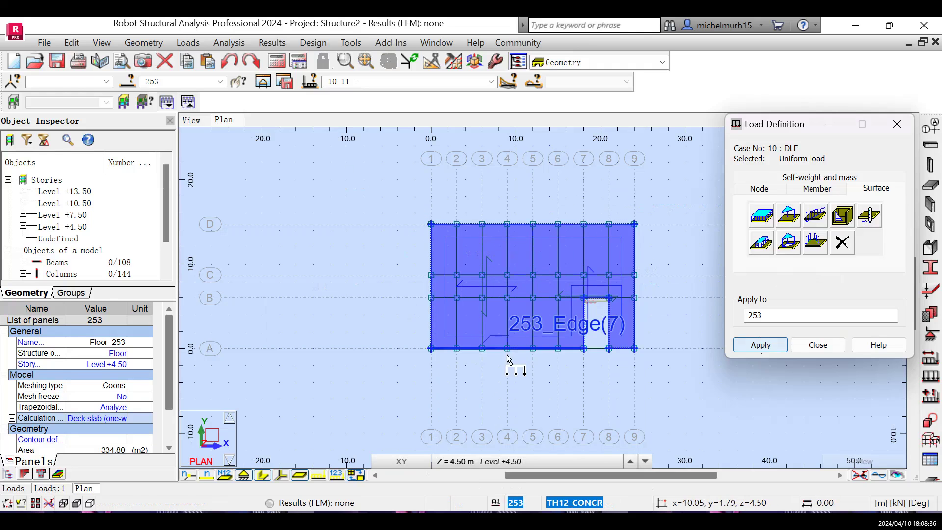
Turn on the load symbols in both the plan and the 3D view, with the whole structure in view
left_click(319, 474)
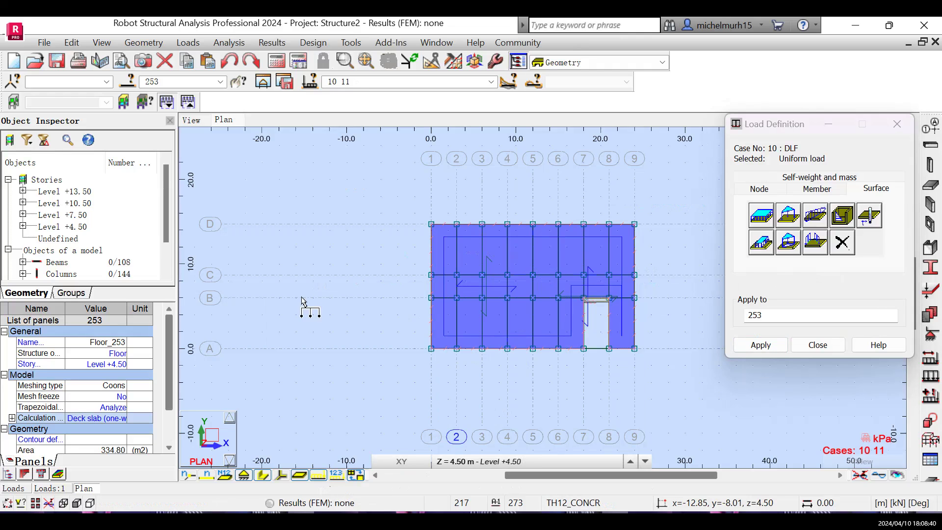
left_click(198, 121)
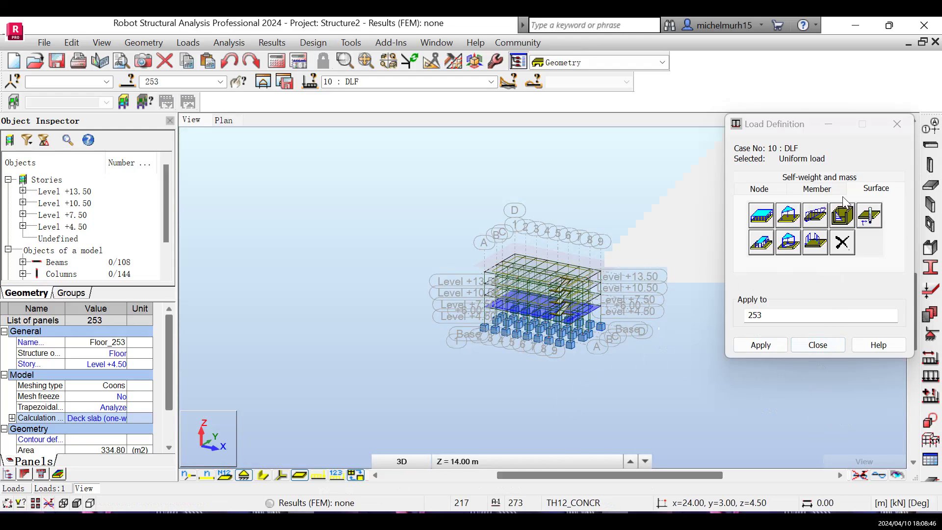
left_click_drag(805, 119, 163, 146)
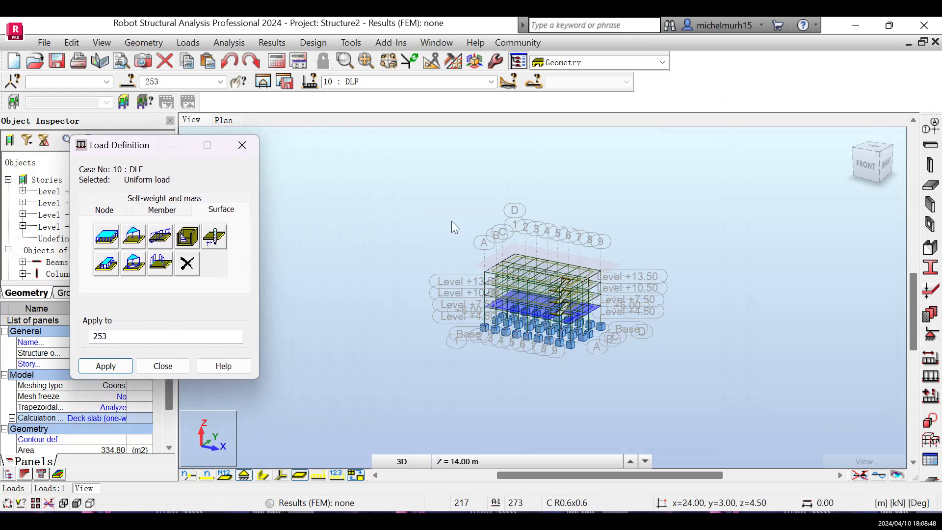
right_click(764, 274)
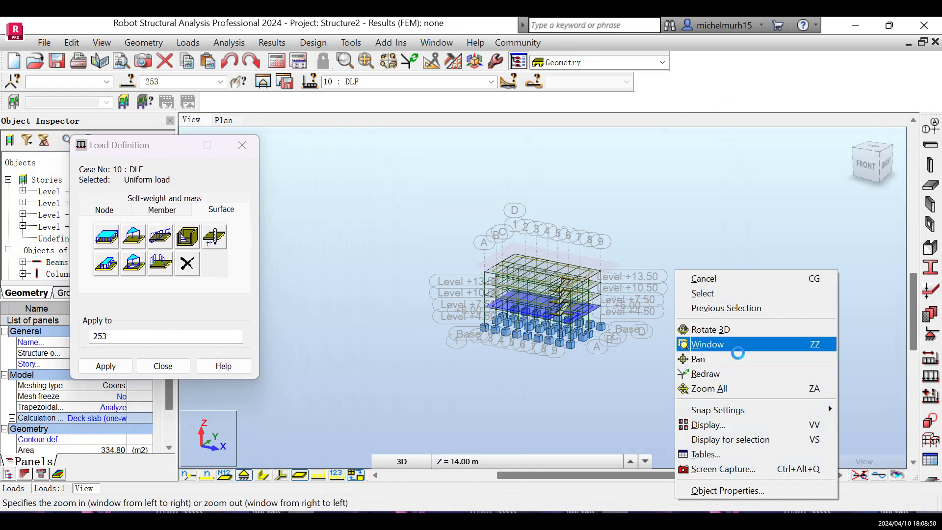
left_click(721, 388)
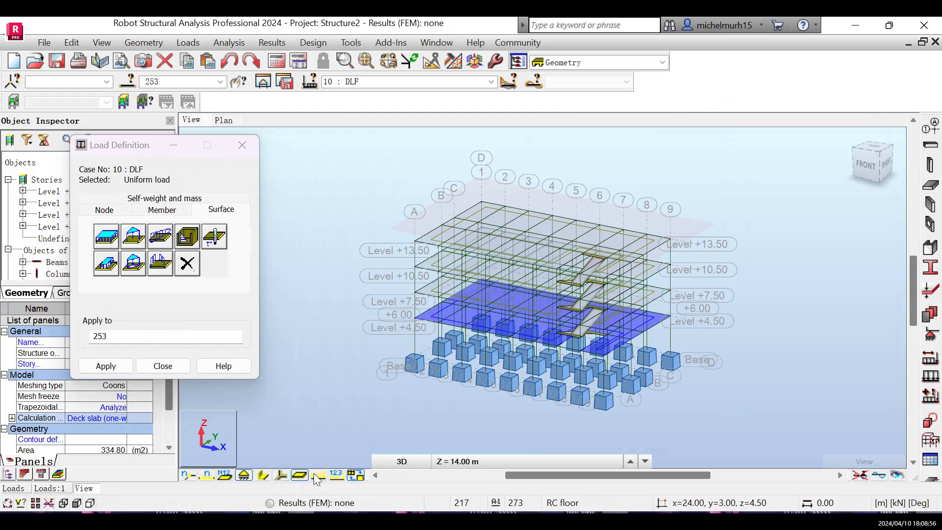
left_click(299, 475)
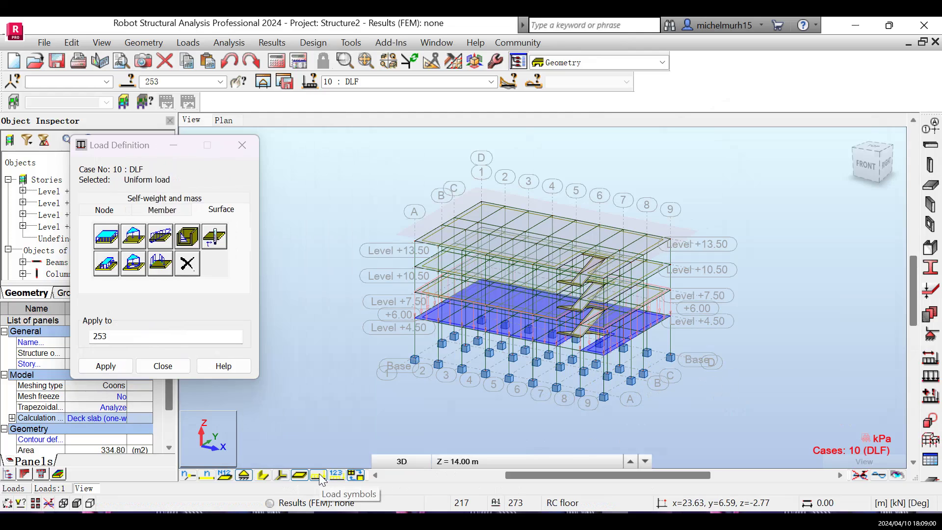
scroll(606, 354, "up", 2)
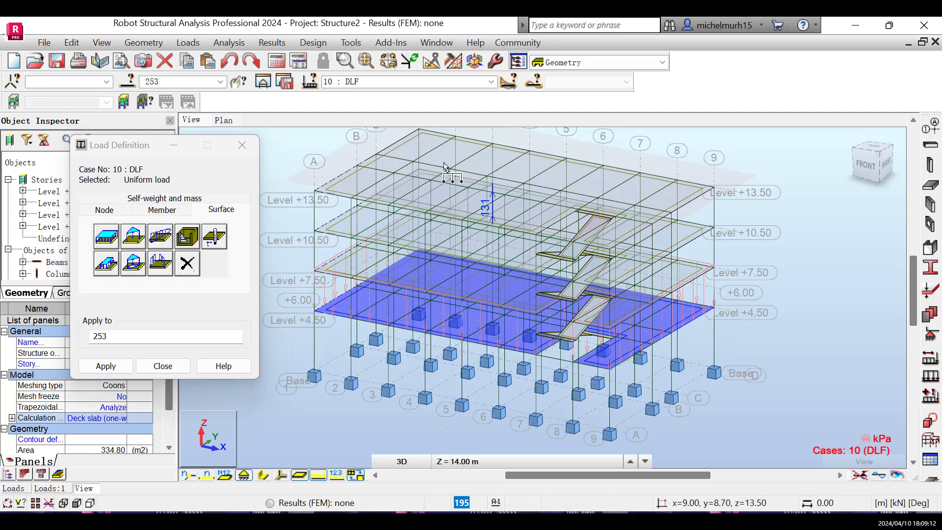
Show the Level +7.50 plan and apply the -5.50 kPa global Z uniform planar load to its floor panel 254
left_click(224, 121)
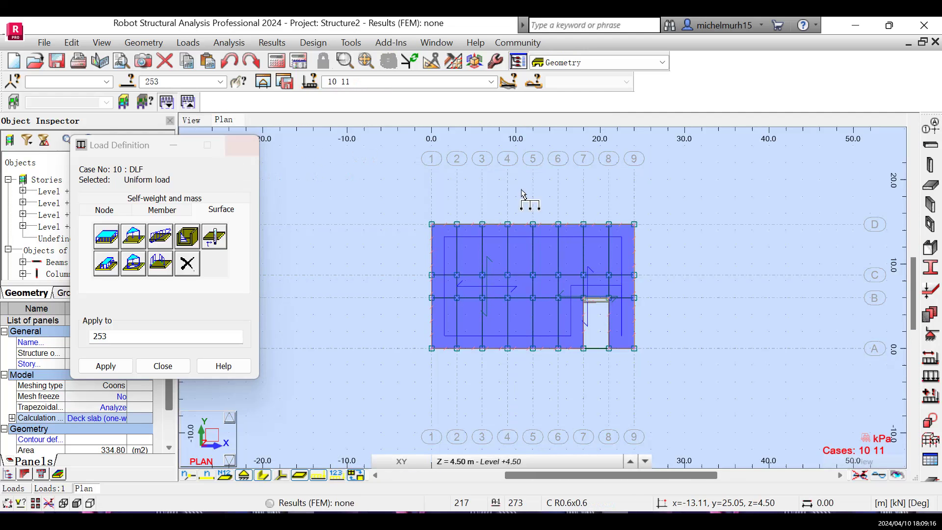
left_click(544, 460)
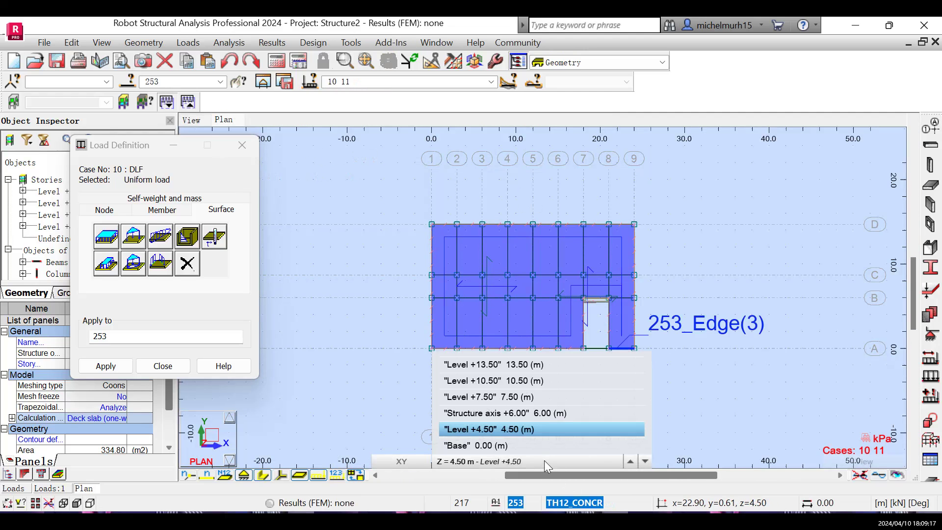
left_click(537, 396)
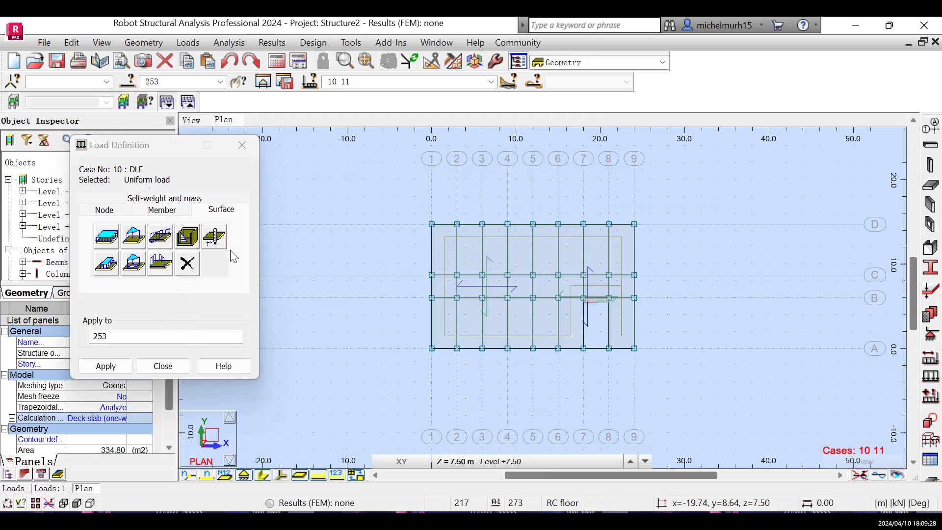
left_click(227, 221)
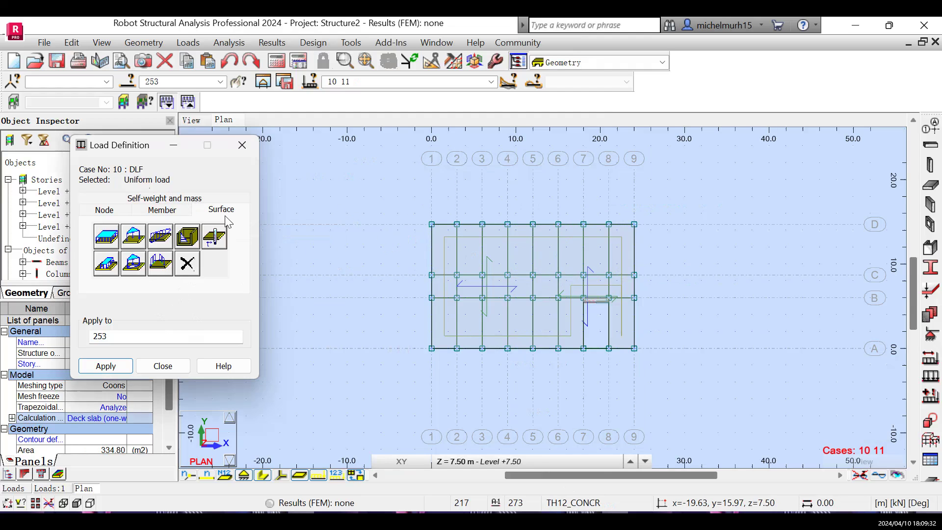
left_click(106, 238)
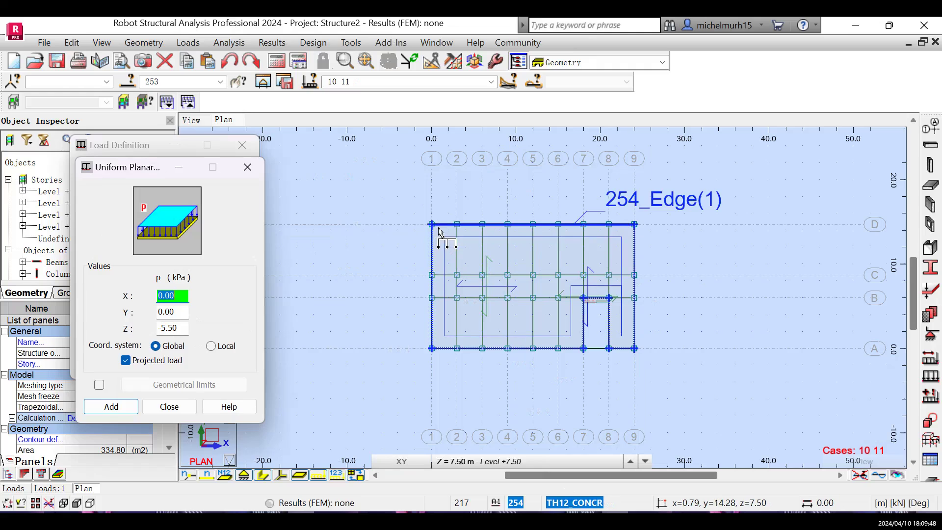
right_click(624, 248)
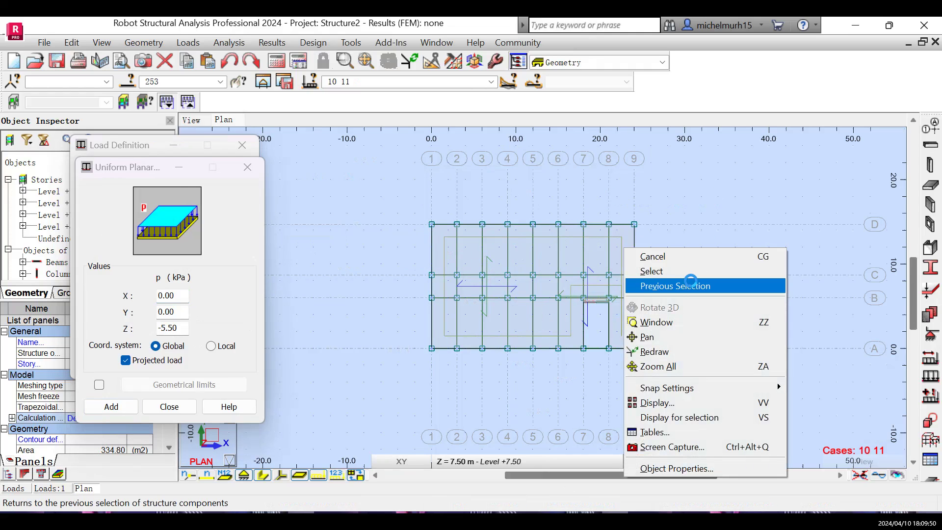
left_click(683, 257)
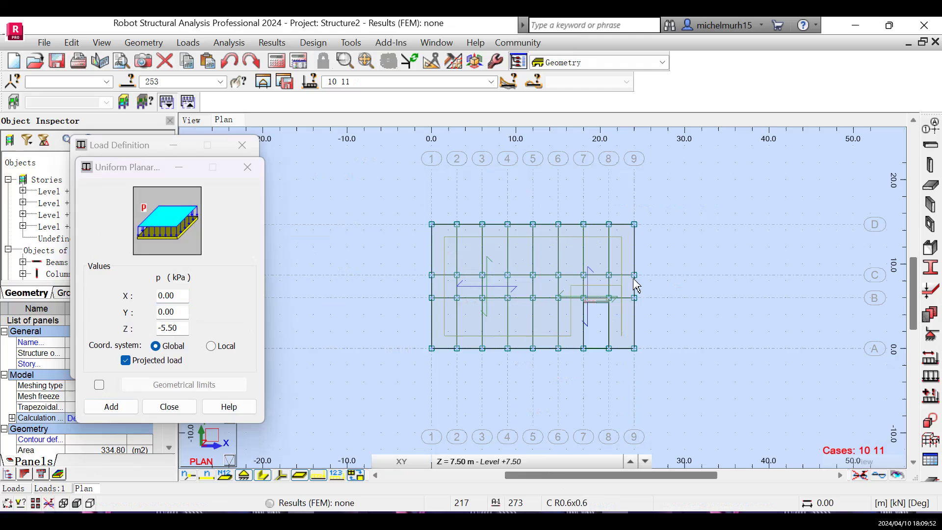
left_click(522, 258)
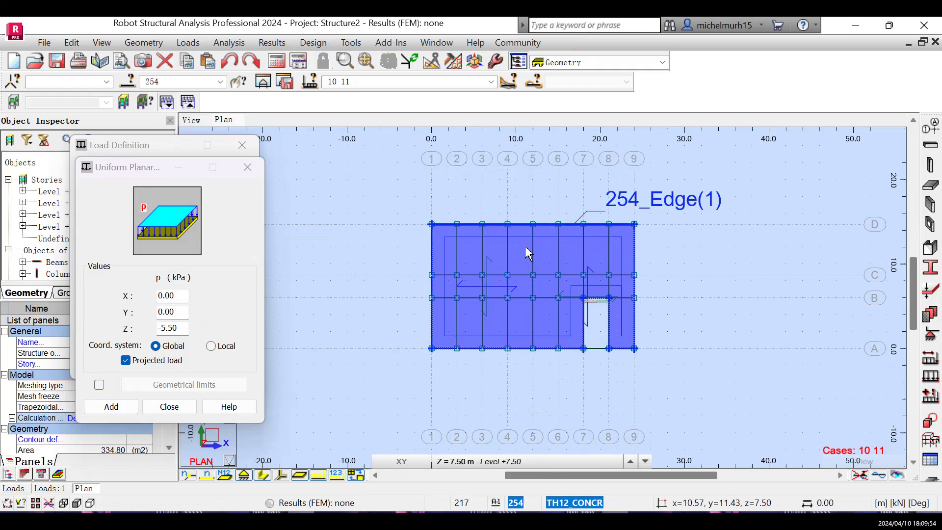
left_click(122, 411)
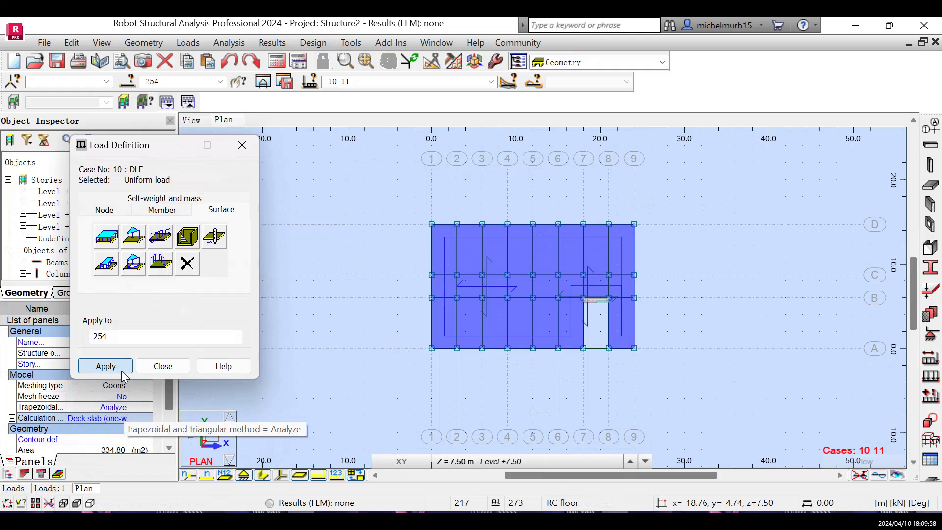
left_click(123, 372)
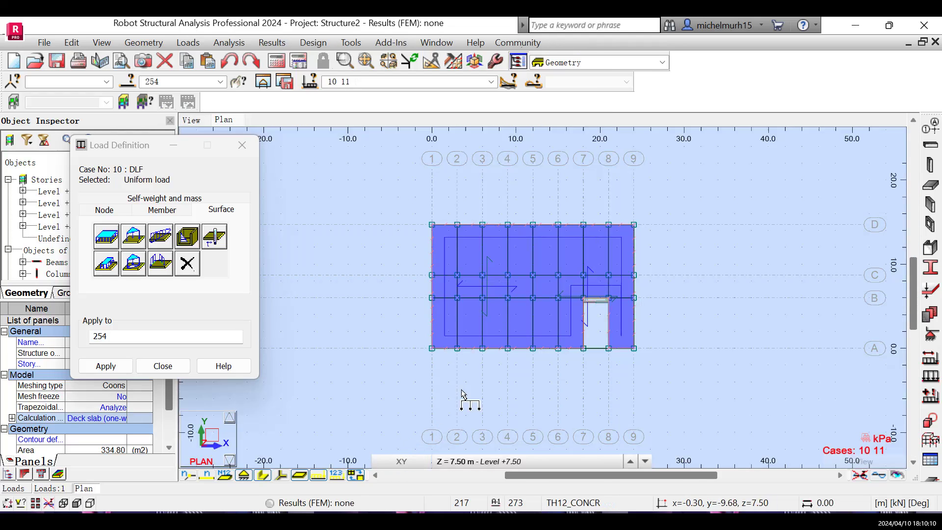
Apply the same uniform planar load to floor panel 255 on the Level +10.50 plan and return to the 3D view
left_click(500, 463)
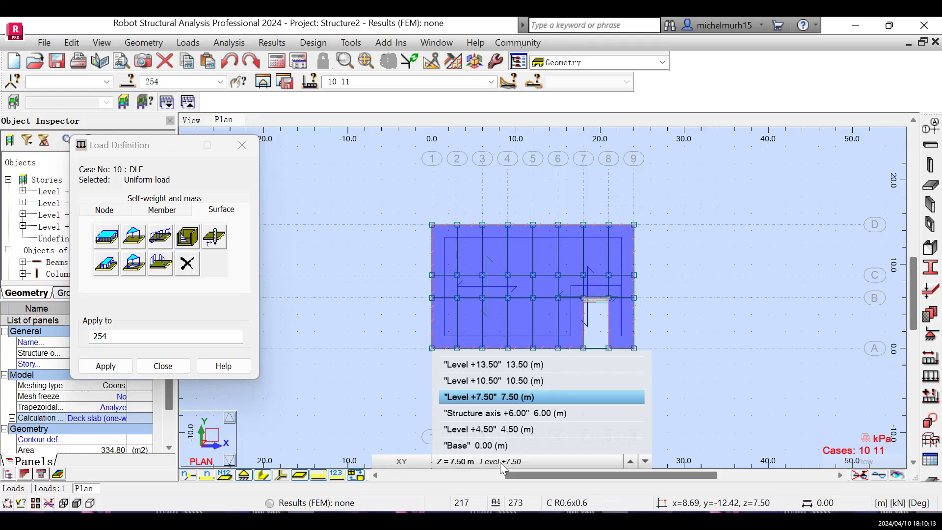
left_click(510, 383)
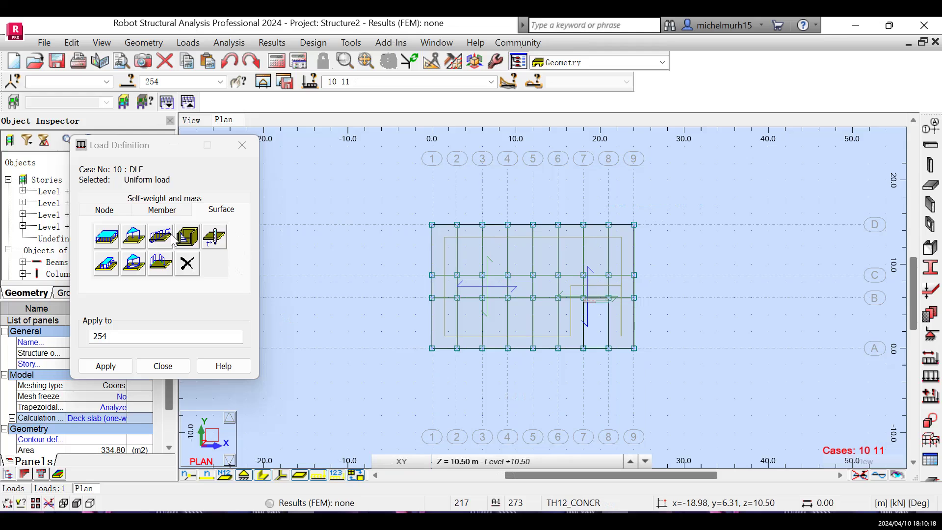
left_click(112, 367)
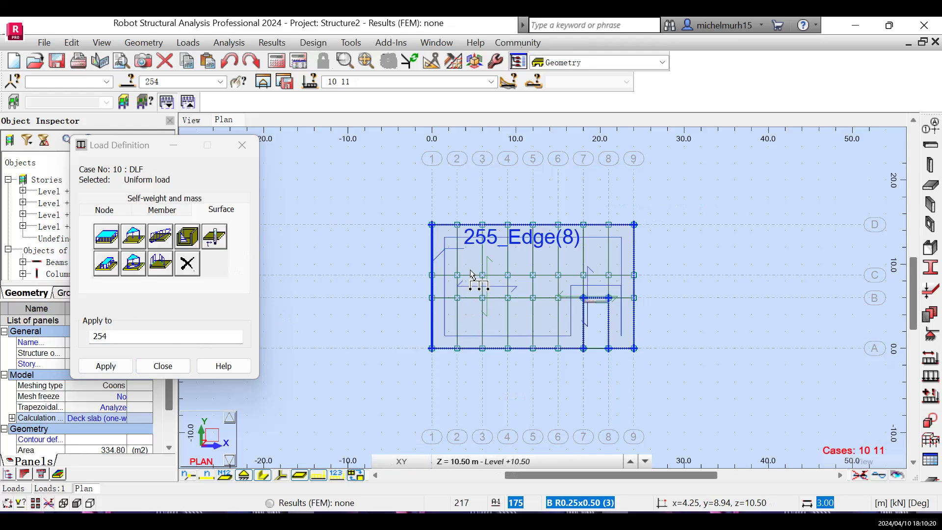
right_click(726, 182)
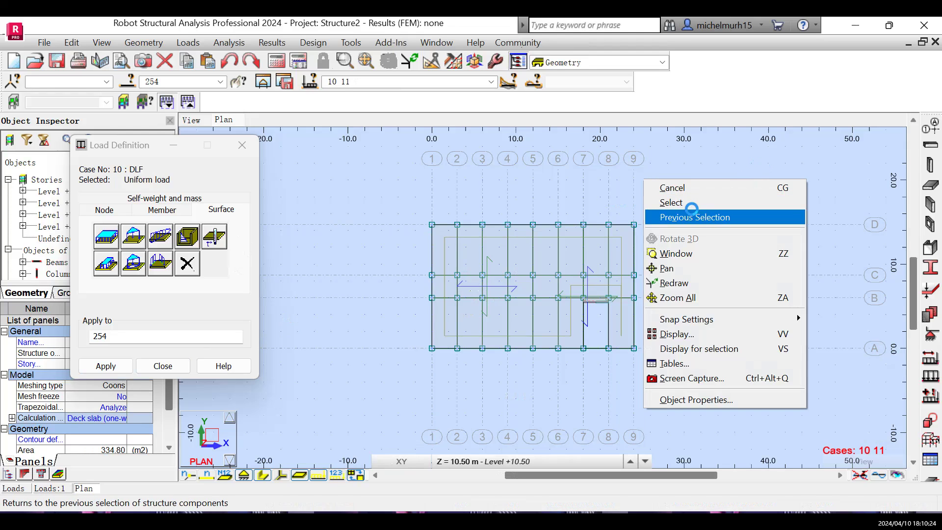
left_click(685, 203)
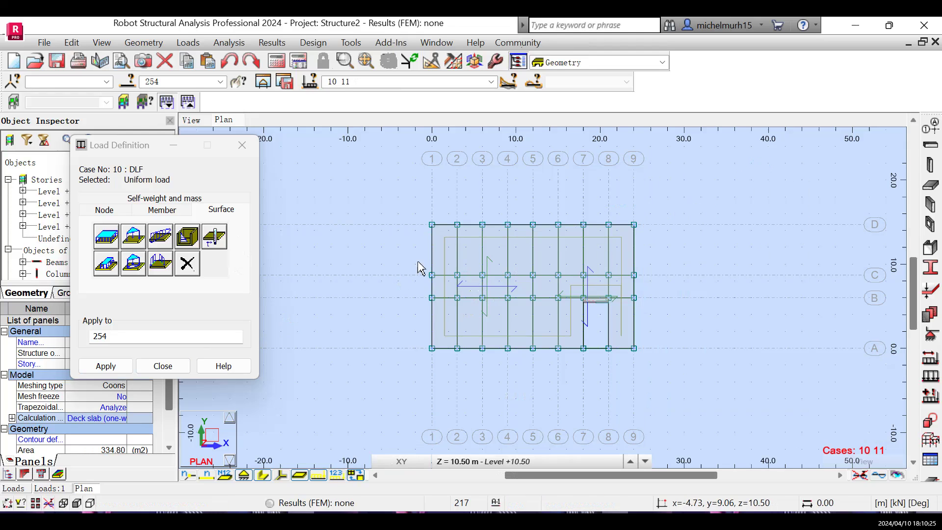
left_click(513, 260)
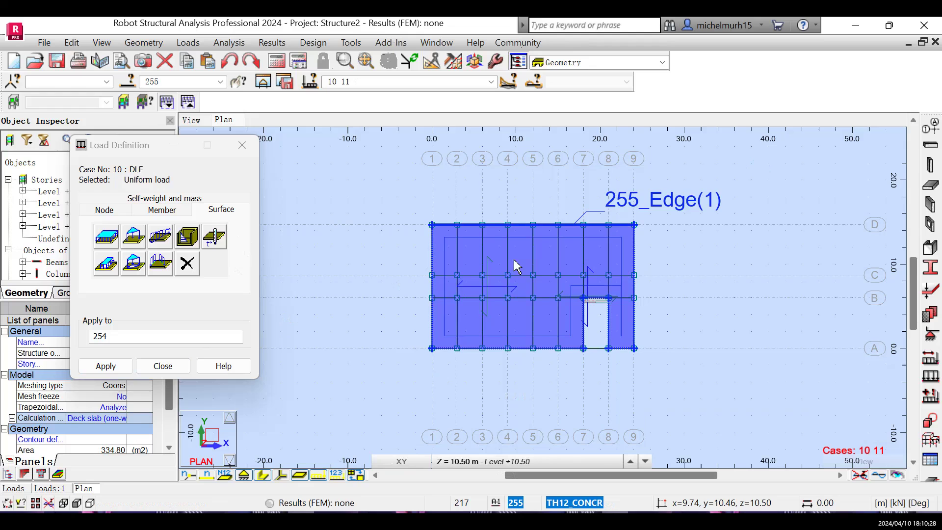
left_click(121, 371)
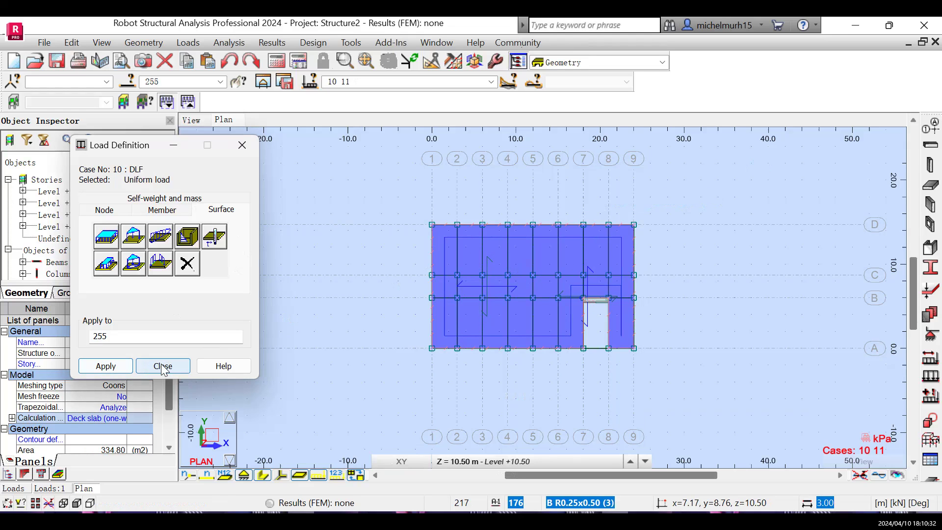
left_click(193, 120)
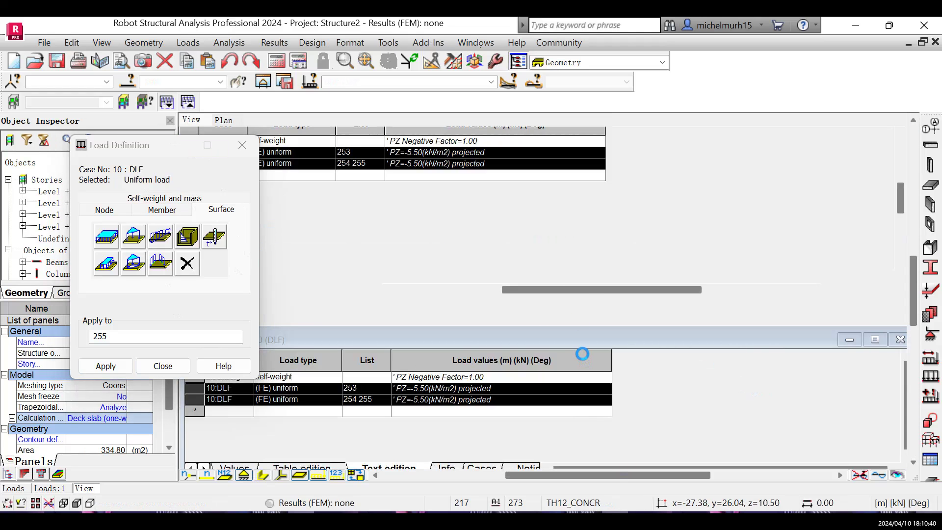
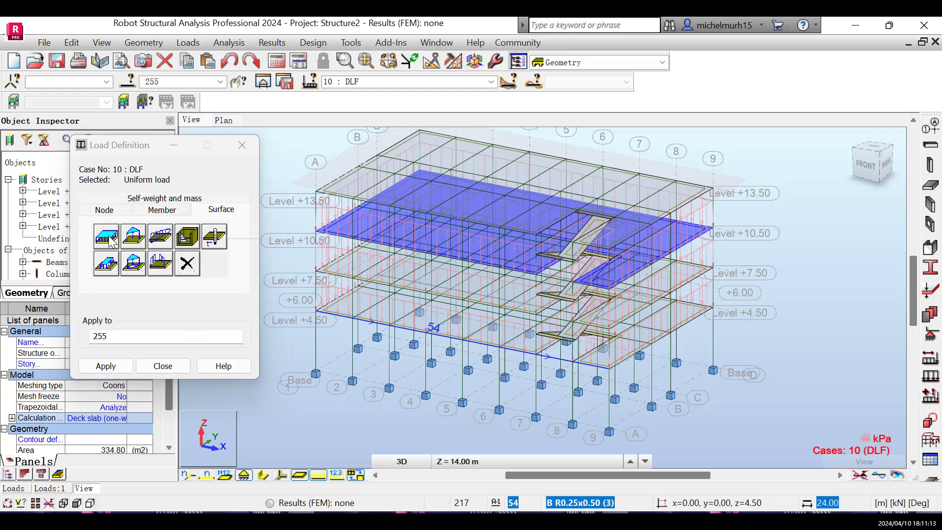
Define a new uniform planar load of -3.50 kPa in the global Z direction as a projected load
left_click(106, 236)
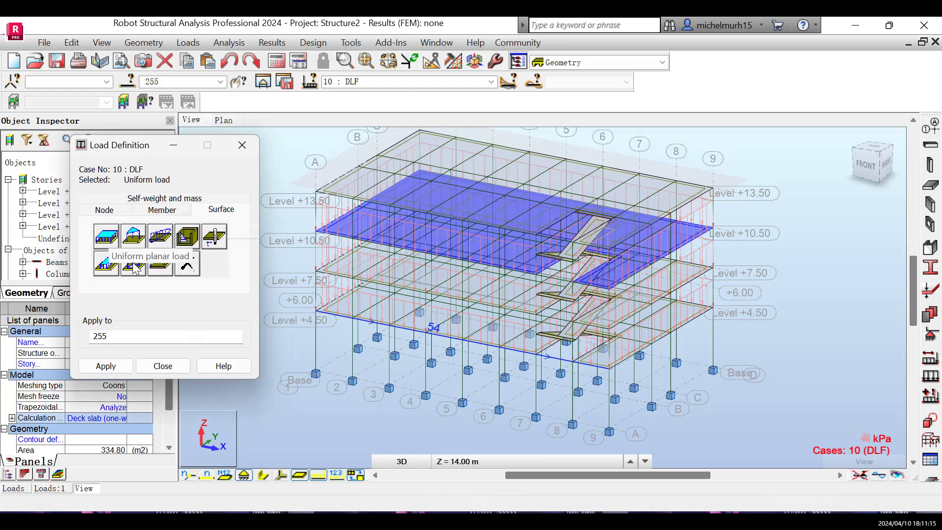
left_click(118, 243)
left_click(167, 329)
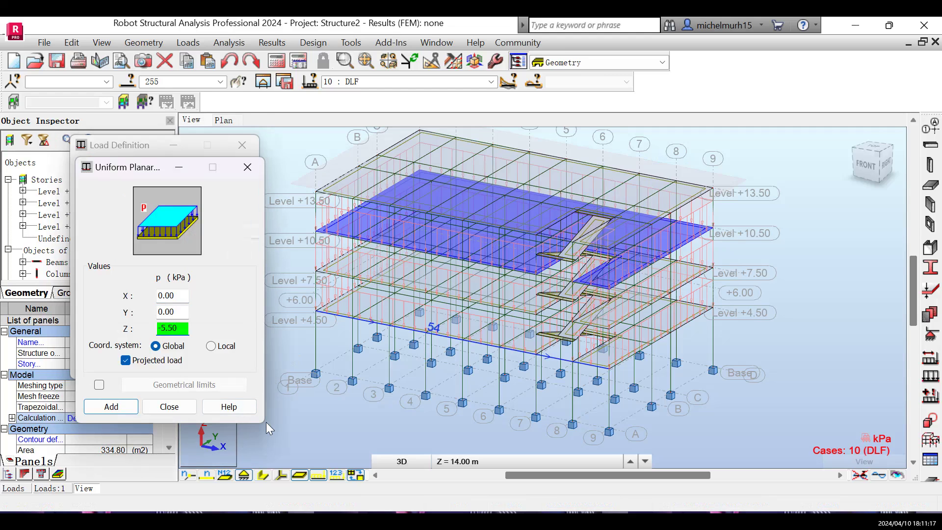
key("BackSpace")
type("3")
left_click(119, 407)
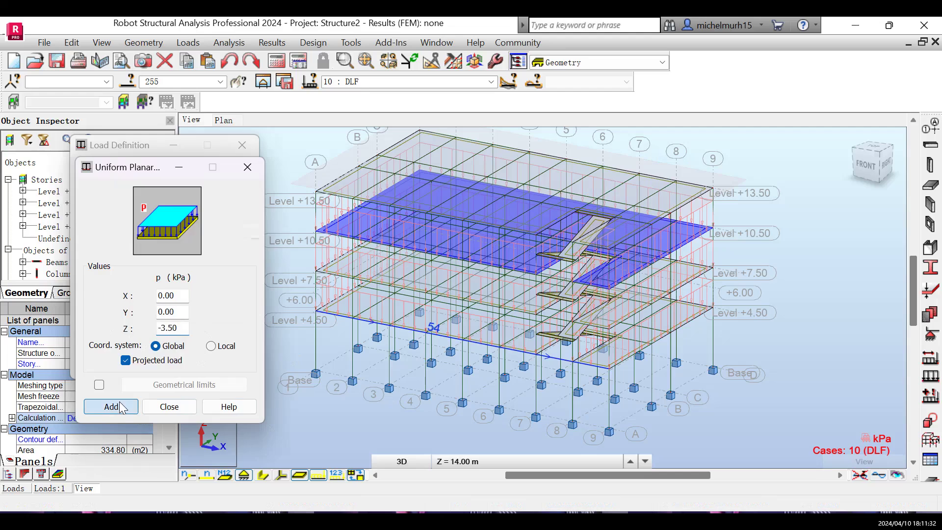
Apply the -3.50 kPa uniform planar load to floor panel 256 on the Level +13.50 plan and return to the 3D view
left_click(224, 121)
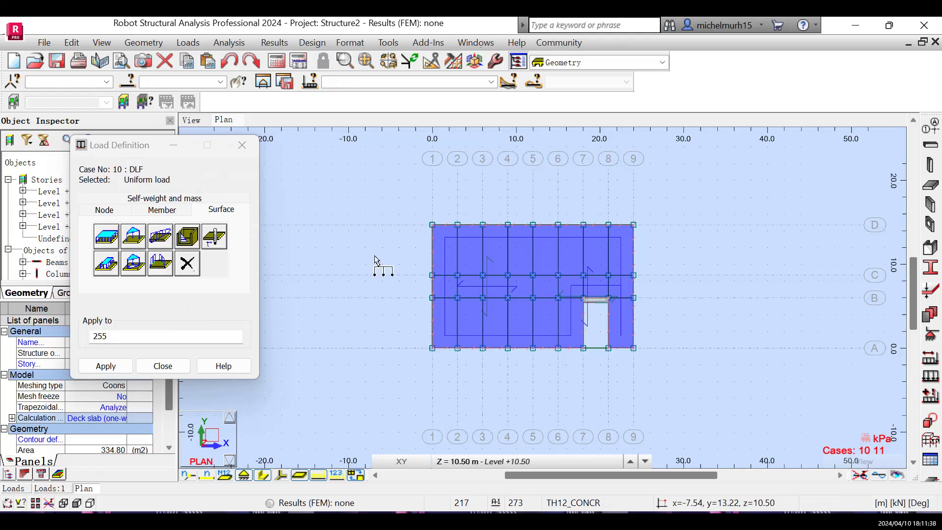
left_click(564, 460)
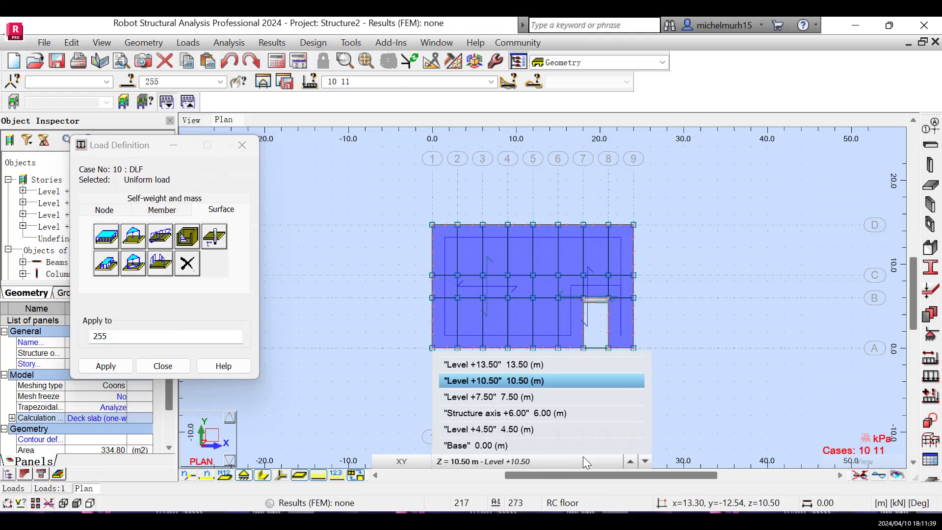
left_click(530, 365)
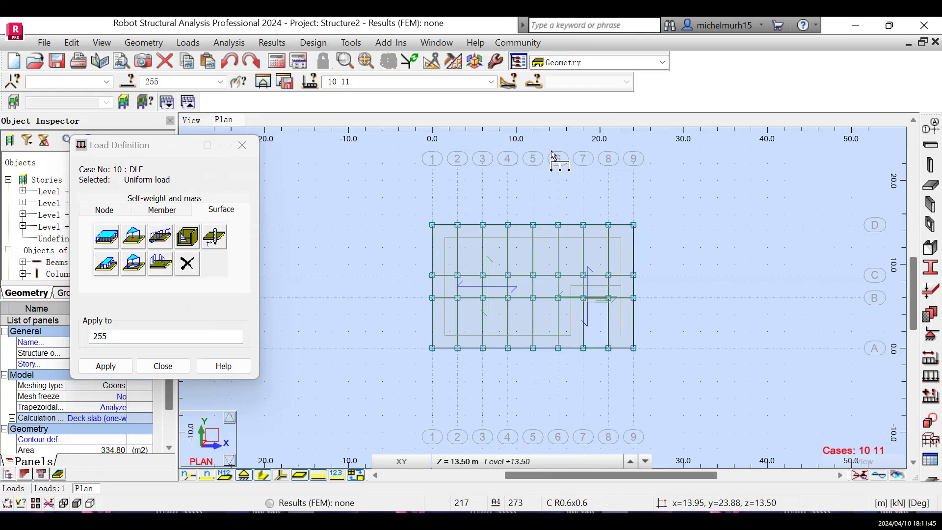
right_click(720, 207)
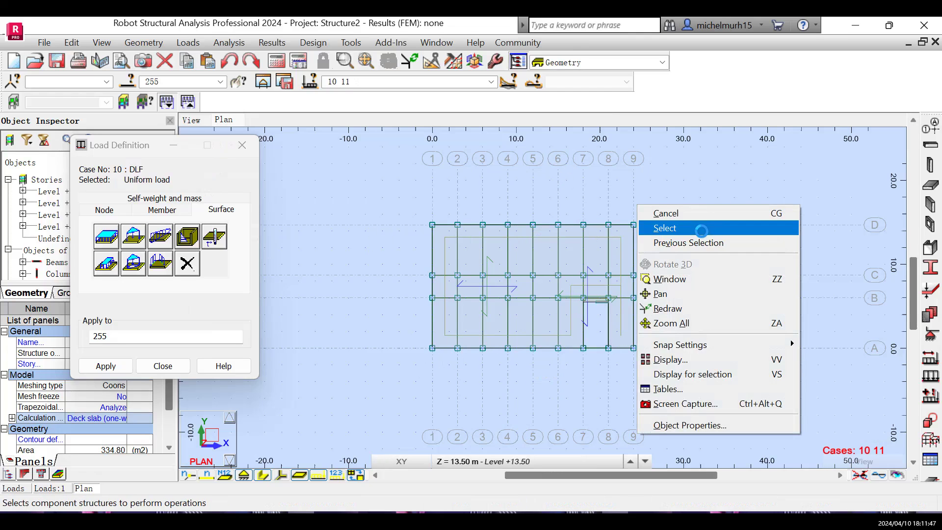
left_click(703, 229)
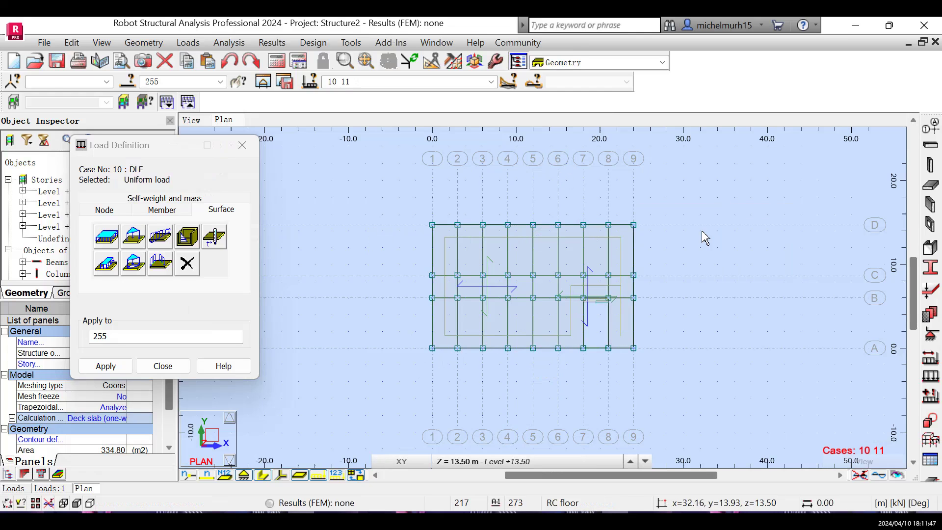
left_click(523, 254)
left_click(108, 365)
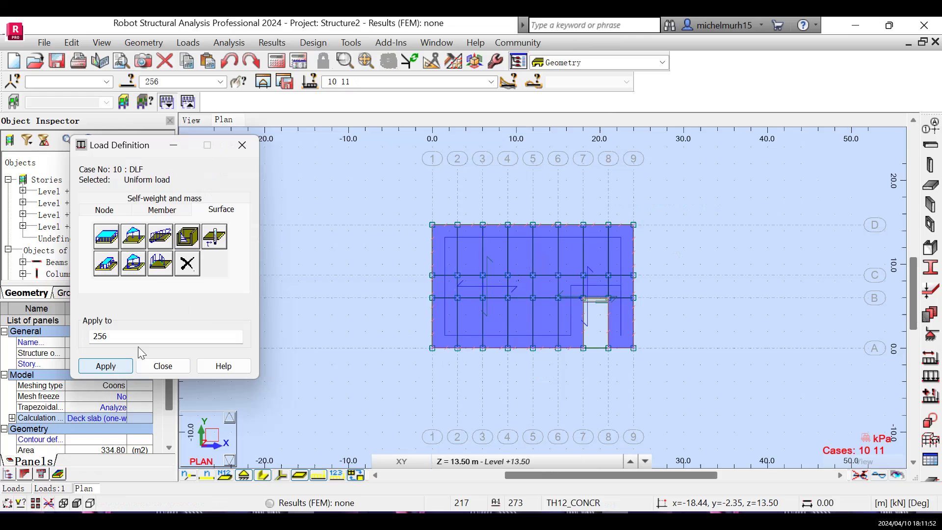
left_click(170, 367)
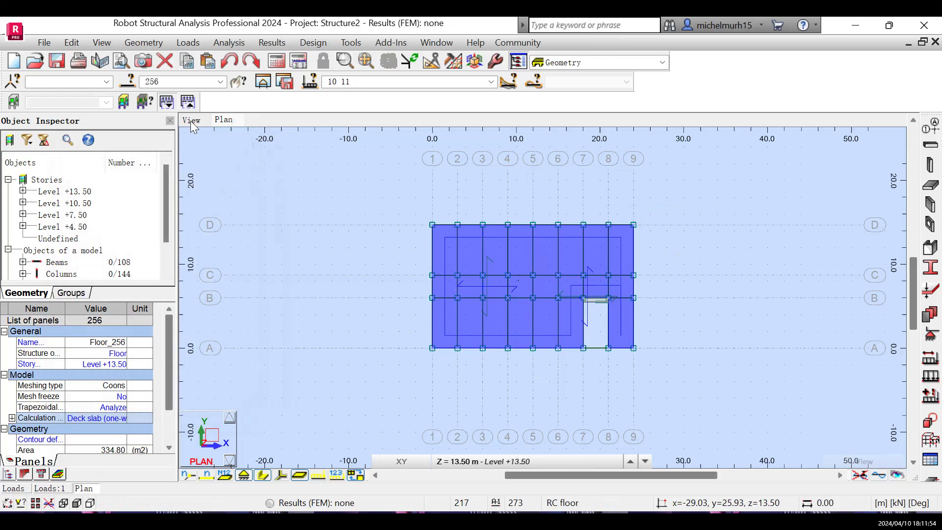
left_click(190, 121)
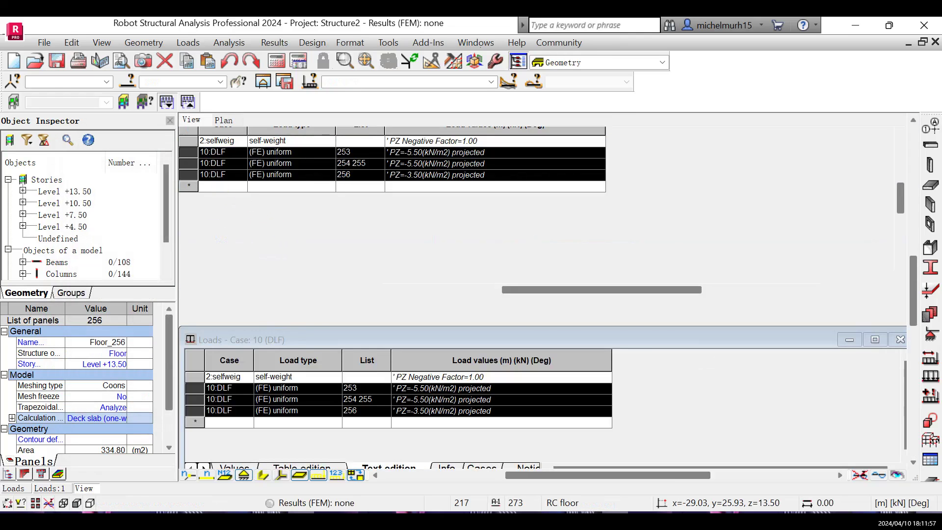
scroll(536, 267, "up", 3)
scroll(536, 267, "down", 4)
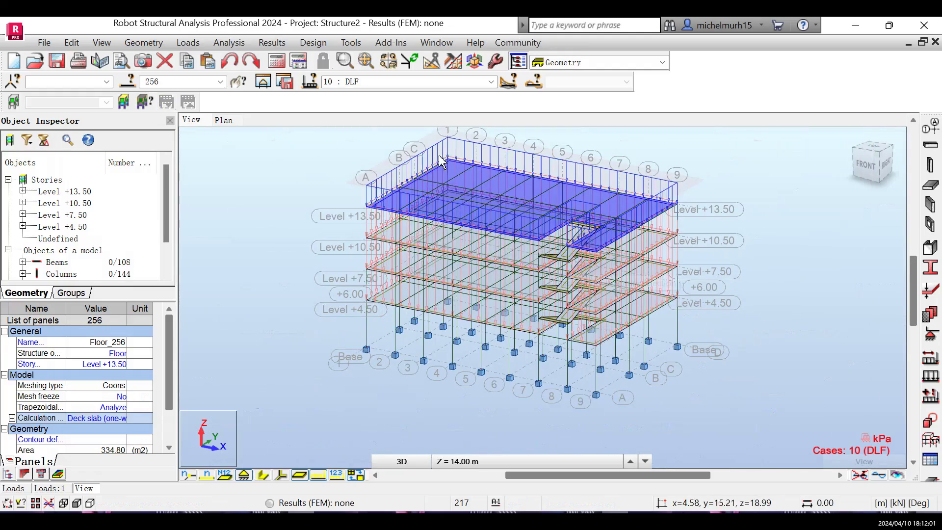